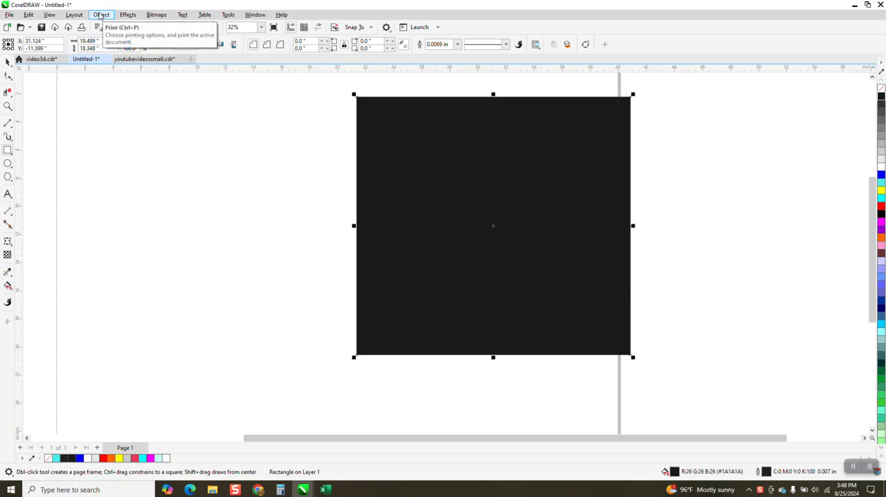
Step: Send the black square to the back of the page, behind the flower, and fill it with yellow
click(102, 14)
mouse_move(141, 163)
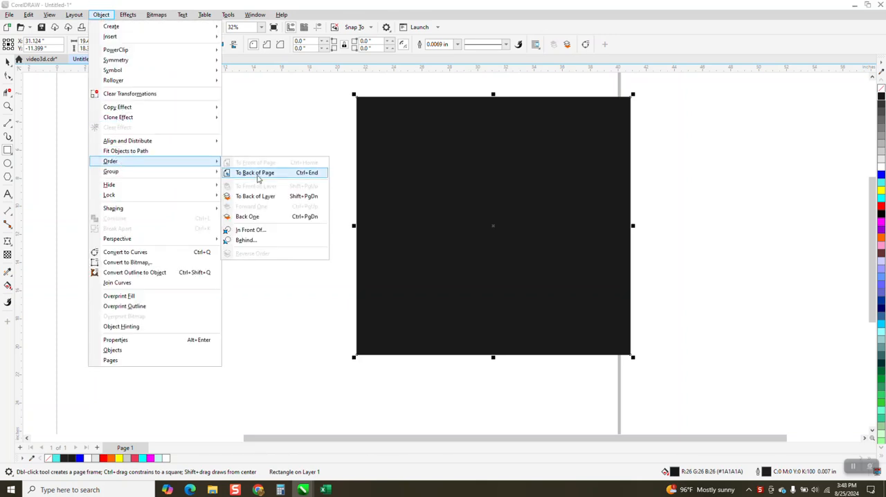
click(255, 173)
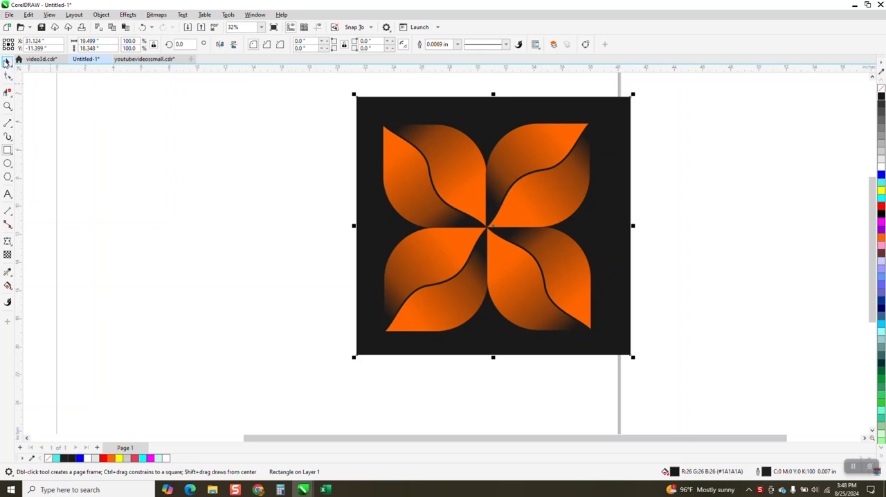
key(space)
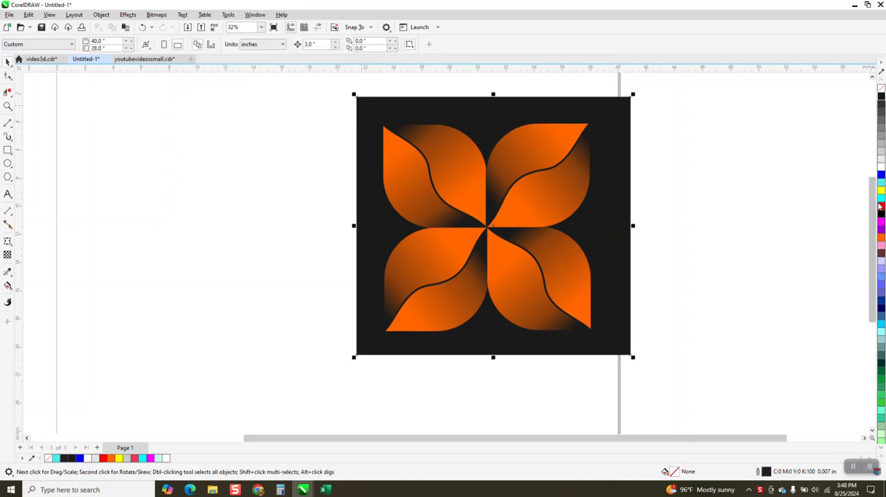
click(882, 193)
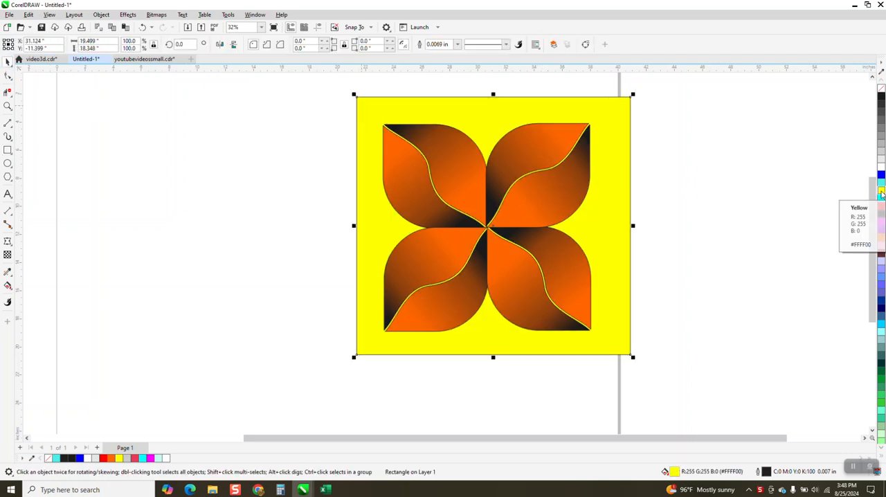
Step: Delete the yellow background square and move the four-petal flower group to about X 41.3 in, Y -10.8 in
key(Delete)
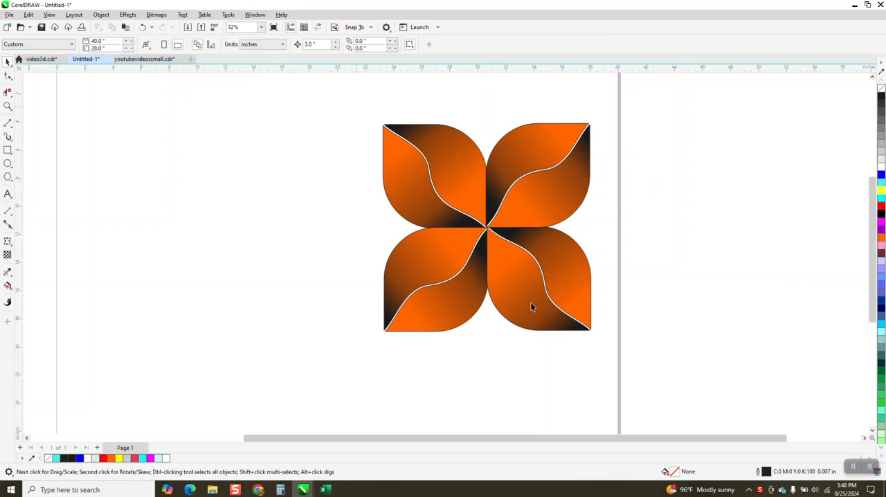
click(488, 232)
drag(488, 230, 637, 220)
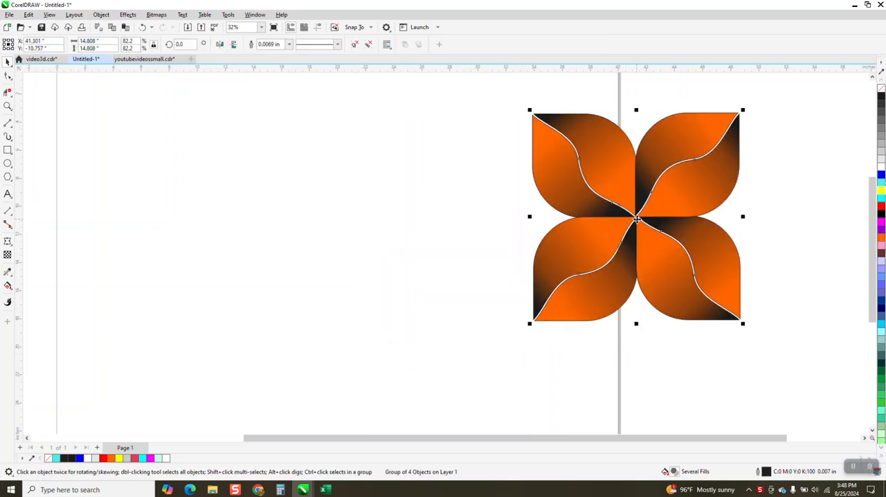
Step: Draw a square about 4.9 in wide beside the flower and round its upper-right and lower-left corners to about 2.45 in
click(12, 157)
drag(385, 134, 316, 203)
click(9, 76)
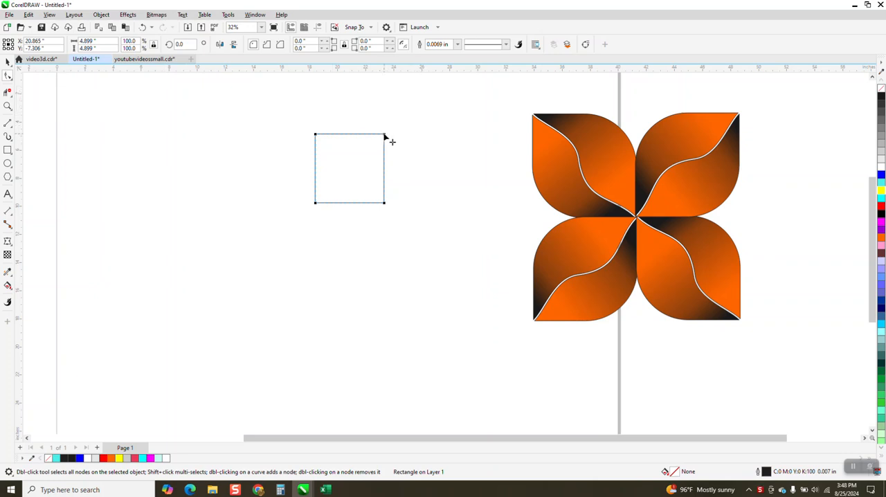
drag(385, 136, 315, 209)
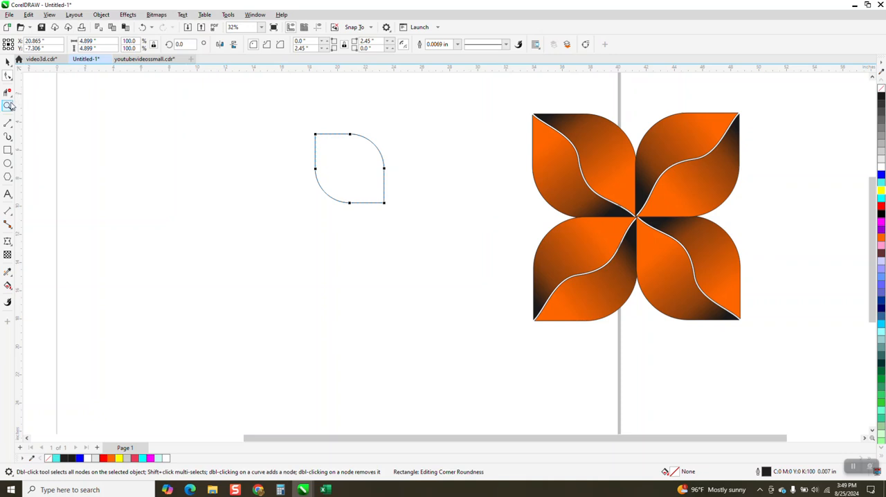
Step: Draw a 2-Point Line diagonally across the leaf shape, from its upper-left sharp corner to its lower-right one
drag(322, 124, 450, 255)
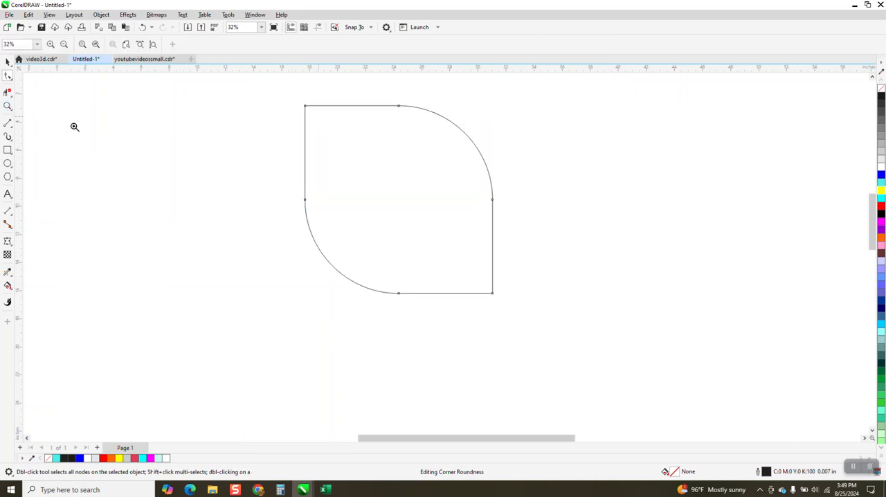
click(12, 130)
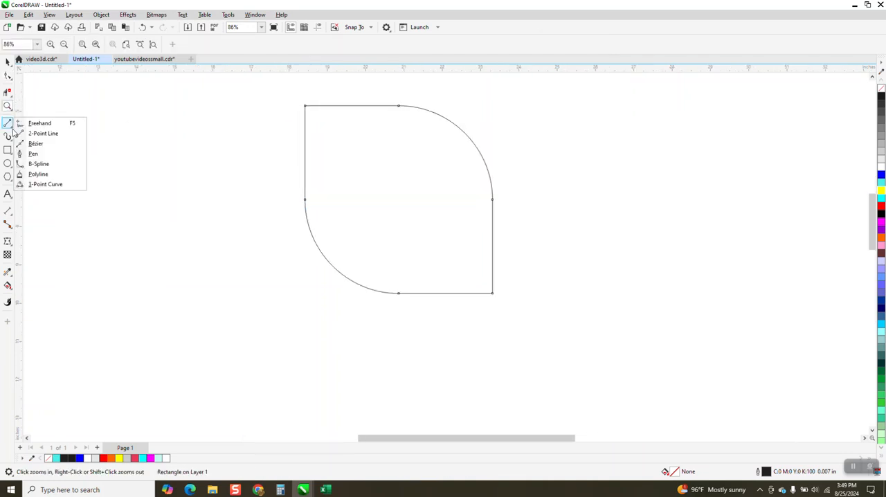
click(50, 134)
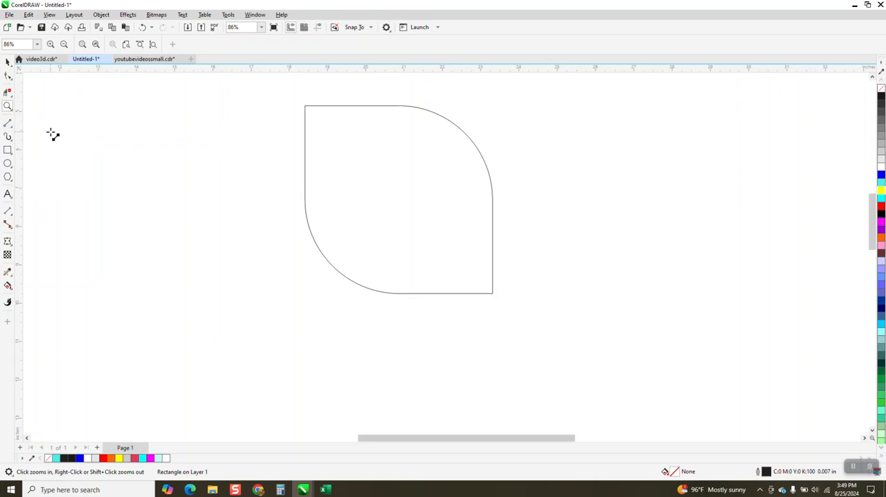
mouse_move(305, 106)
mouse_down()
mouse_move(471, 257)
mouse_move(493, 291)
mouse_up()
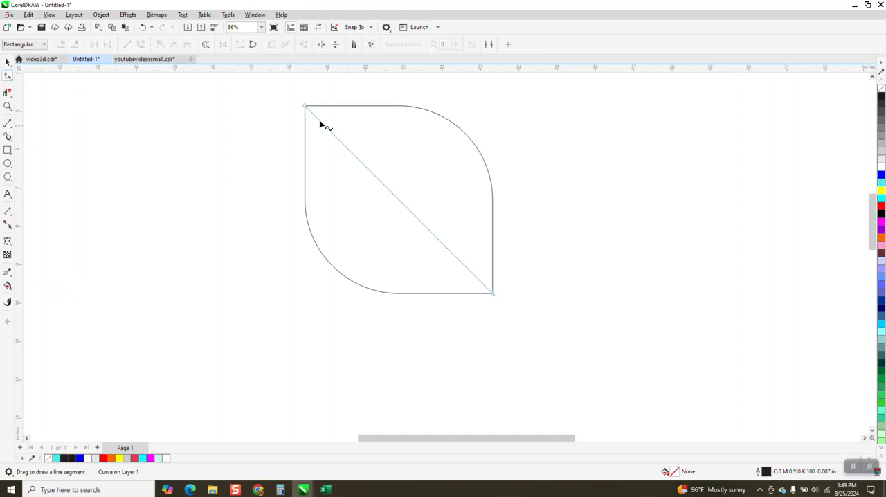
Step: Add a node near the middle of the diagonal line and convert all its segments to curves
drag(299, 95, 521, 317)
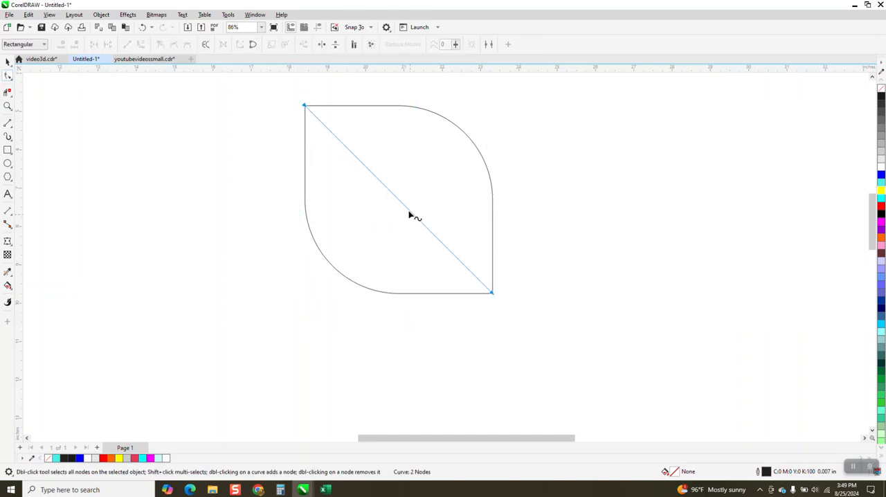
click(409, 208)
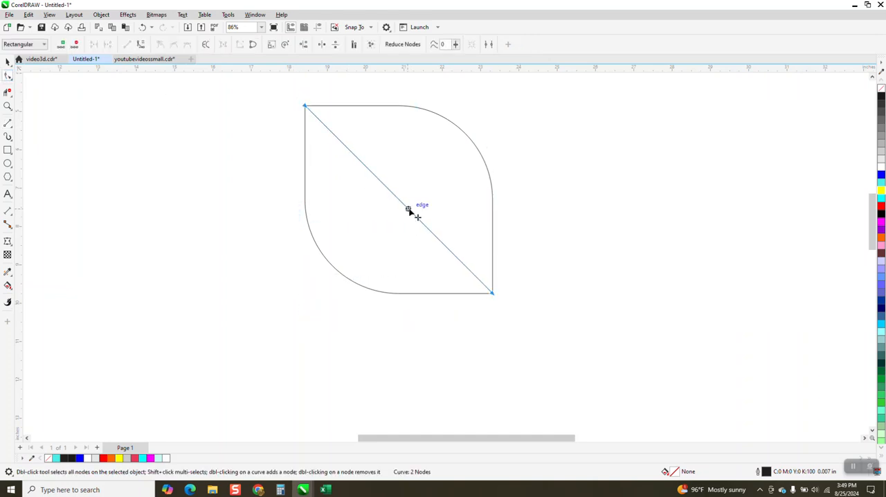
click(385, 184)
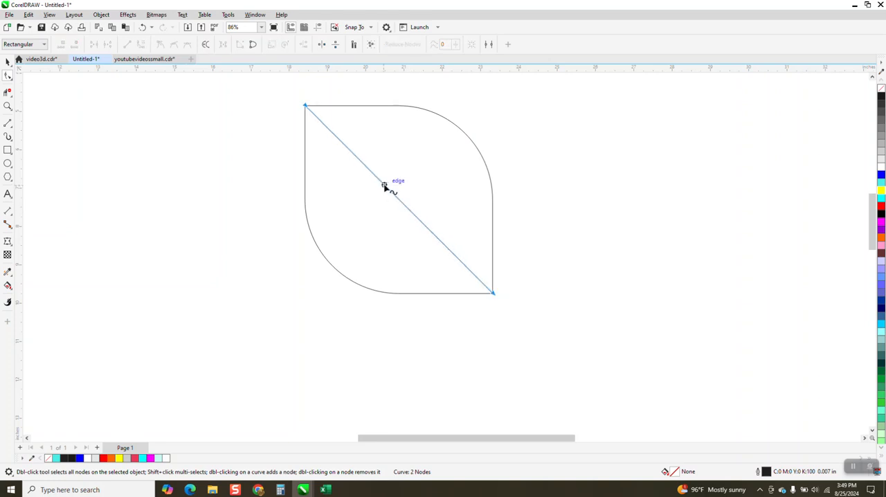
drag(302, 97, 540, 338)
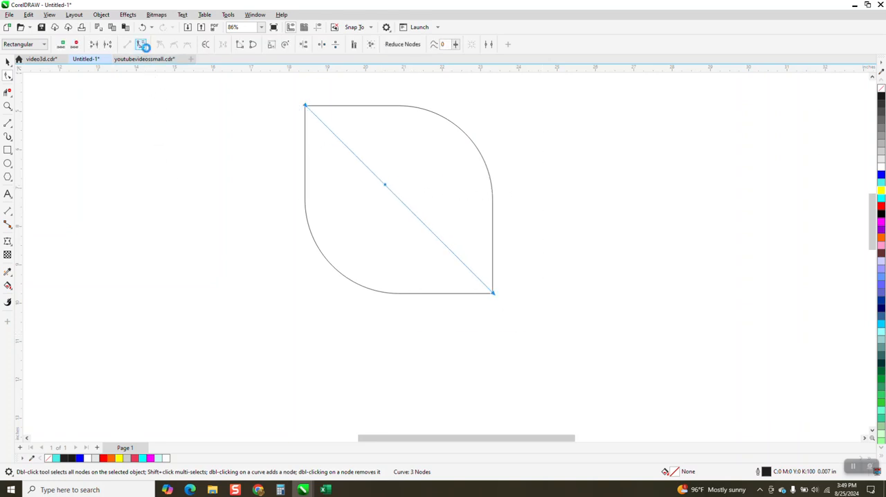
click(143, 44)
Step: Bend the diagonal into a smooth S-shaped curve by adjusting its middle node and the control handles on both halves
click(383, 190)
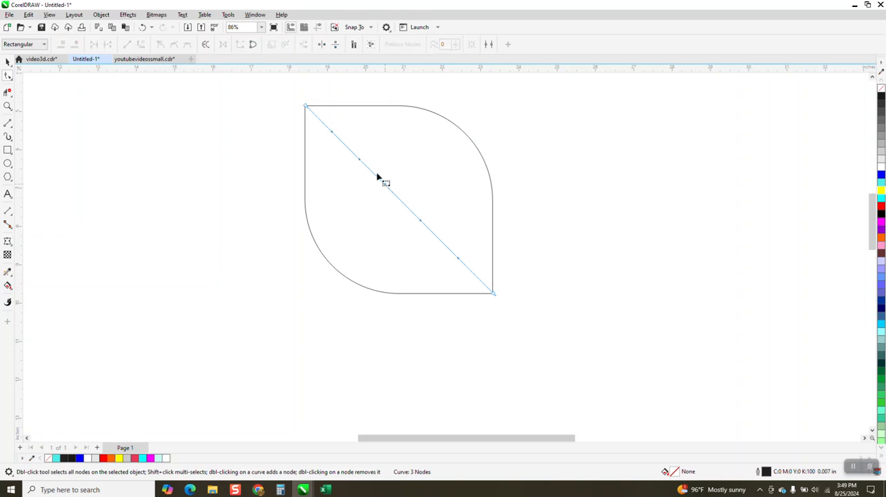
drag(362, 164, 378, 136)
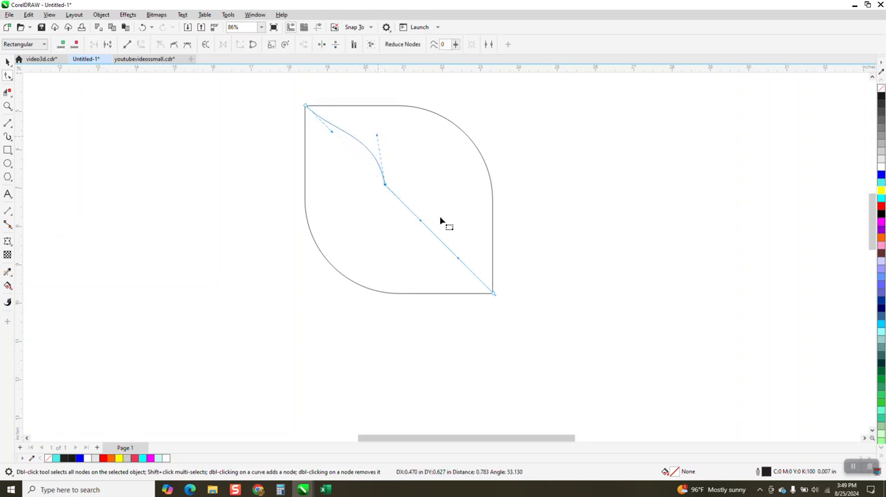
drag(426, 226, 405, 263)
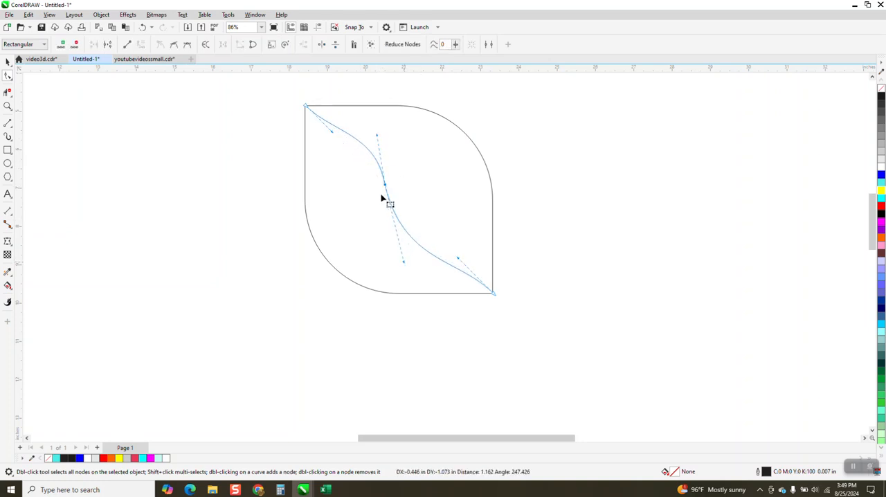
drag(388, 188, 394, 197)
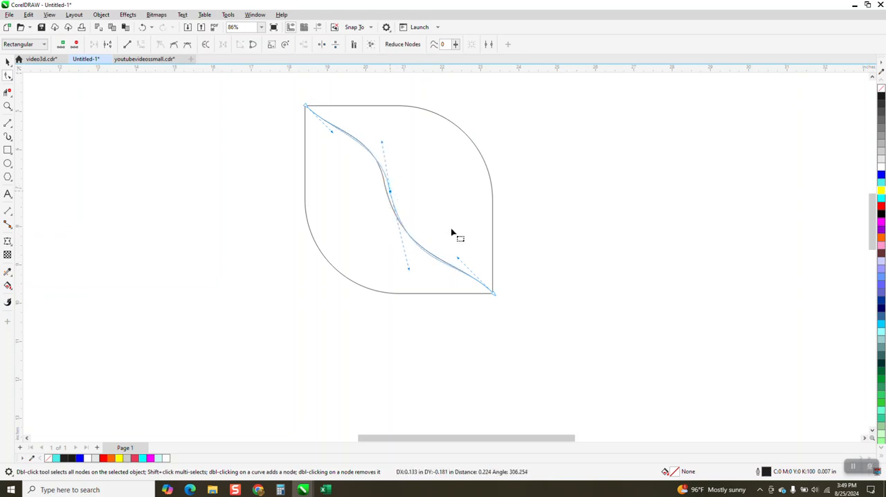
drag(451, 232, 452, 236)
drag(408, 269, 452, 263)
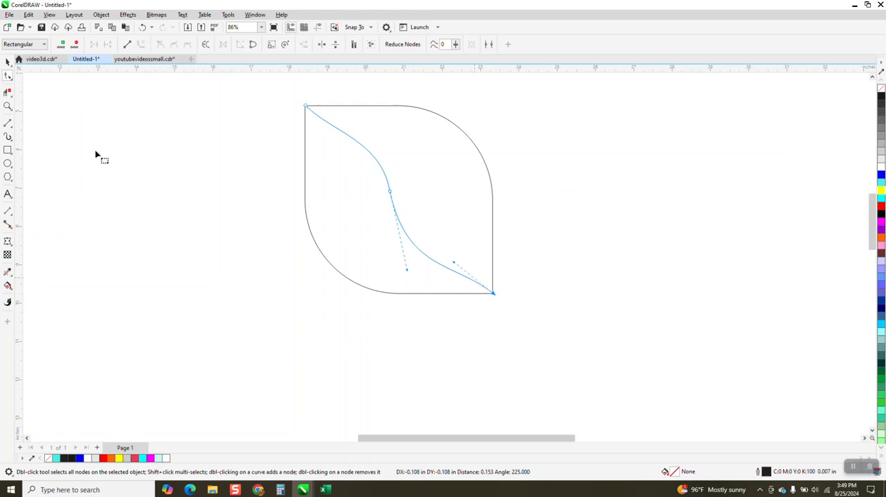
Step: Set the outline width of the leaf's S-shaped curve to 0.125 in
click(8, 61)
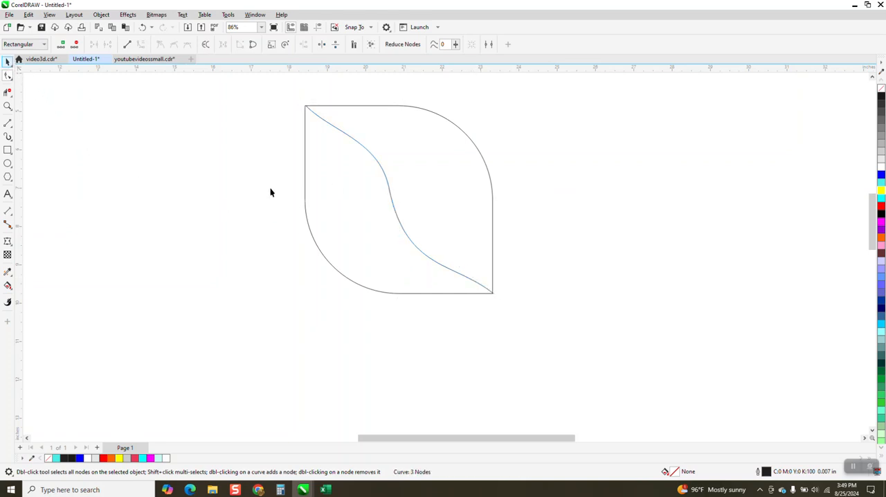
click(364, 147)
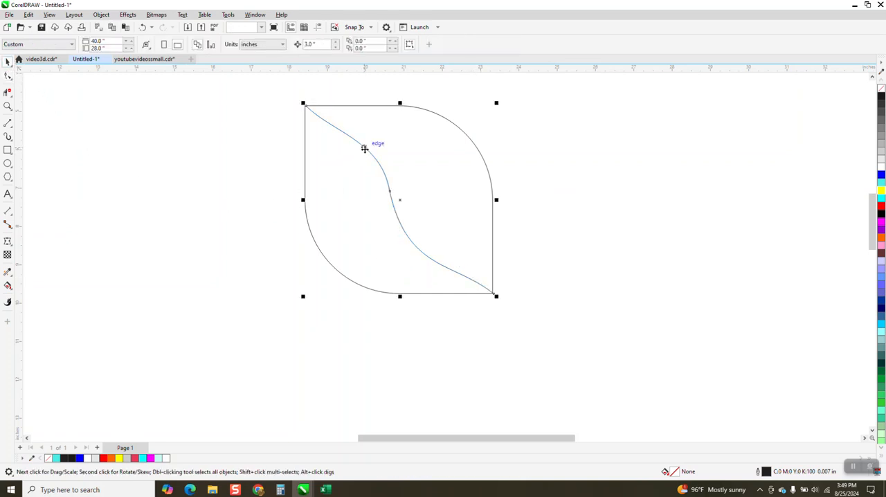
key(Left)
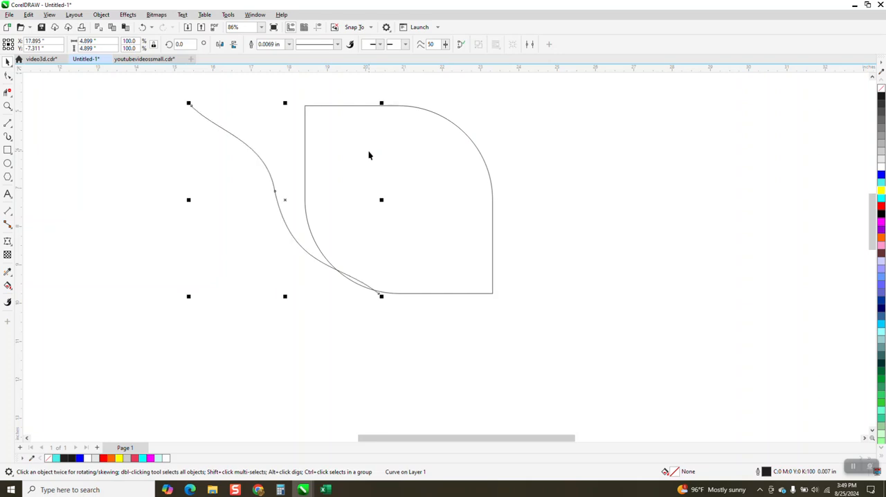
key(Right)
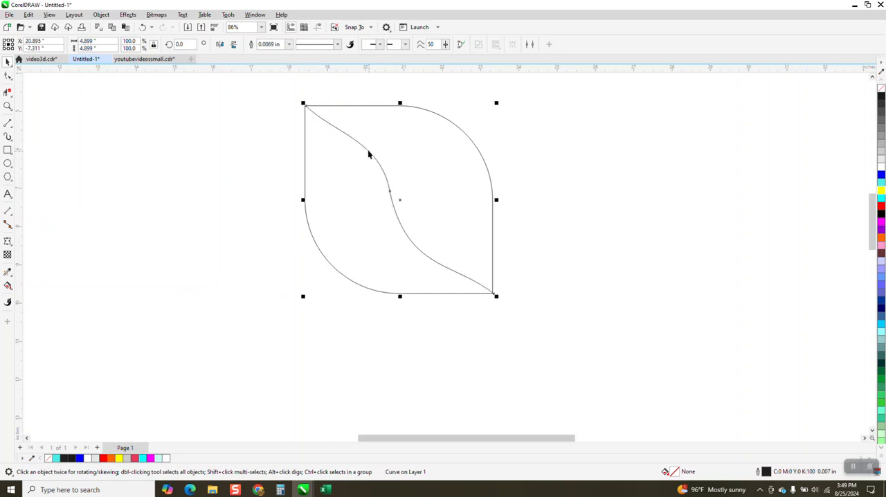
click(289, 47)
click(269, 136)
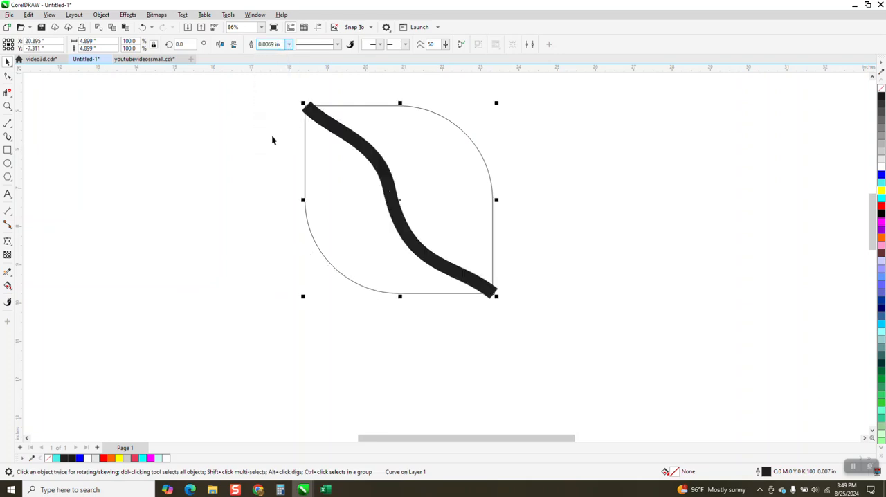
click(289, 46)
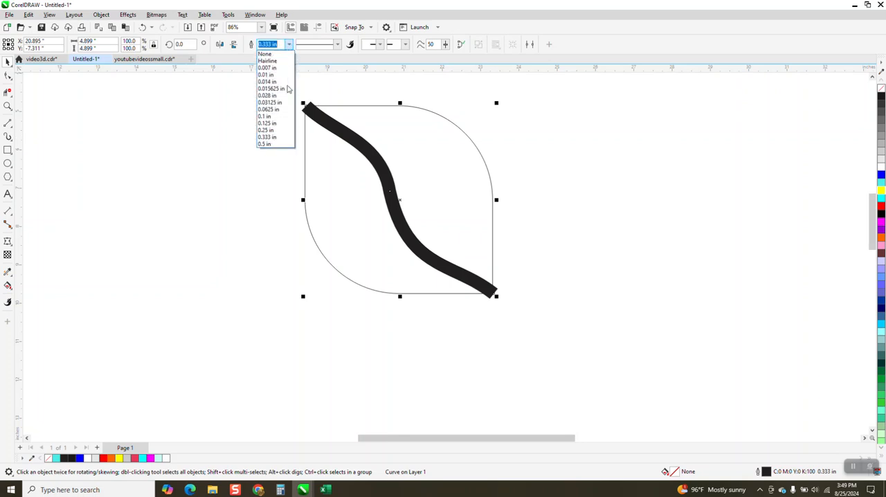
click(274, 126)
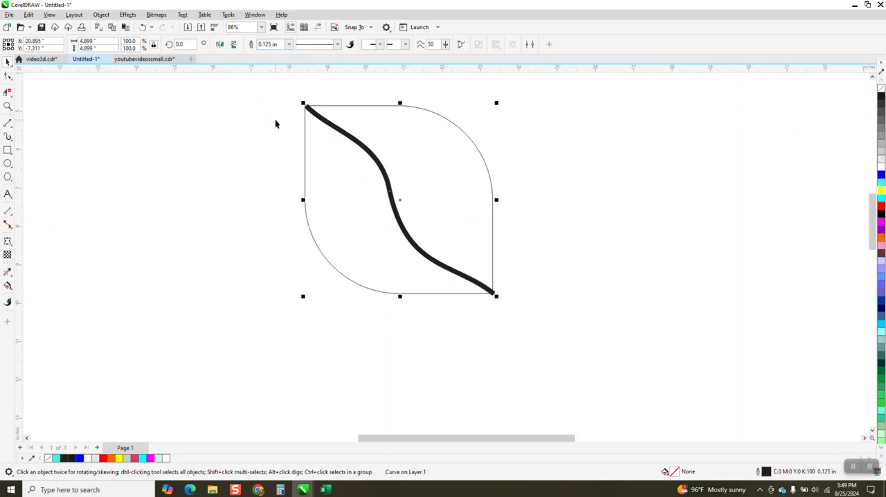
Step: Duplicate the leaf shape together with its S-shaped curve and place the copy 6 in to the right
click(102, 15)
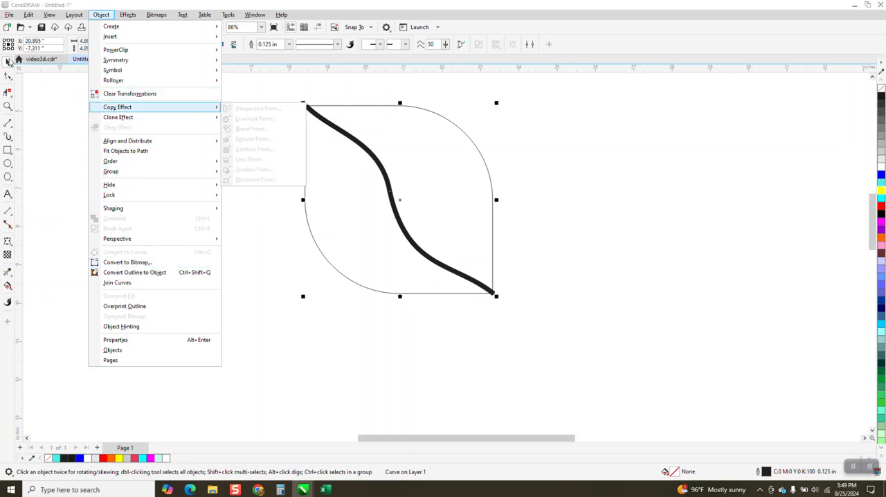
click(286, 89)
drag(287, 83, 557, 342)
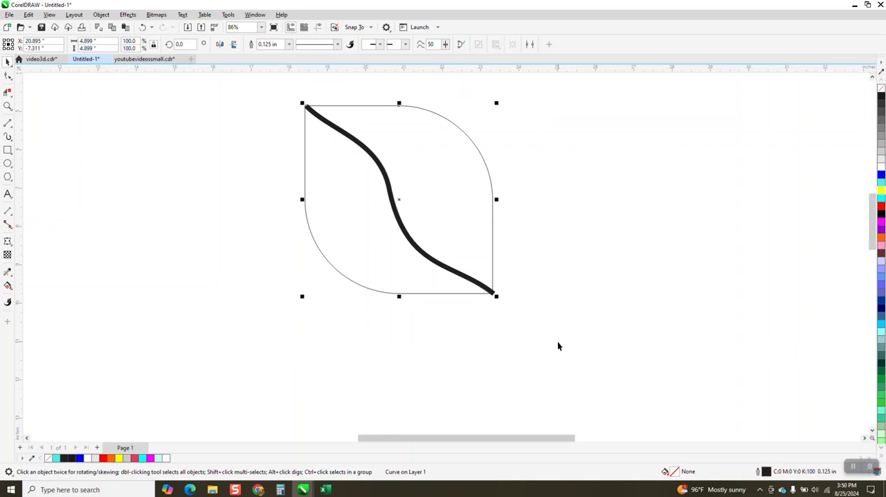
key(ctrl+d)
key(Right)
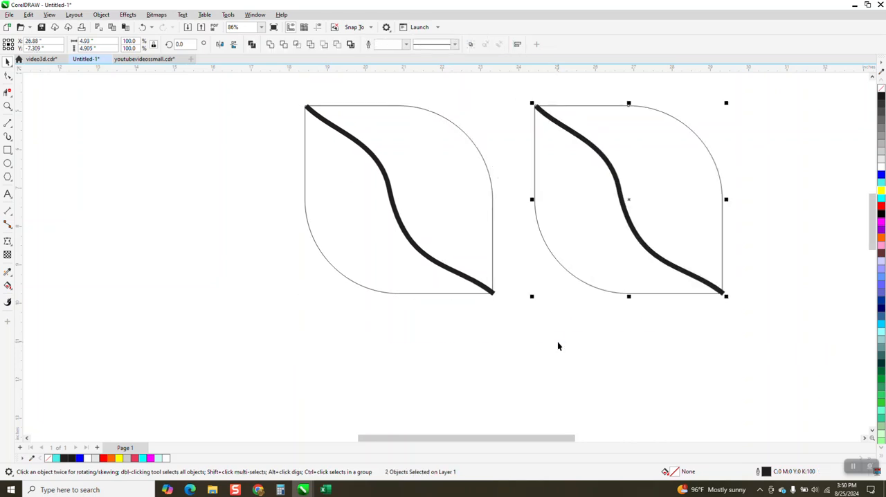
Step: Convert the outline of the original leaf's S-shaped curve to an object
click(643, 255)
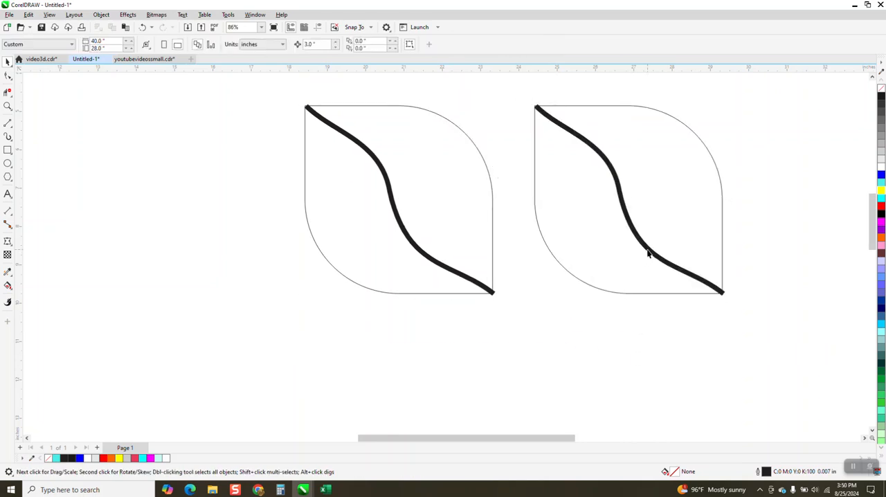
click(490, 293)
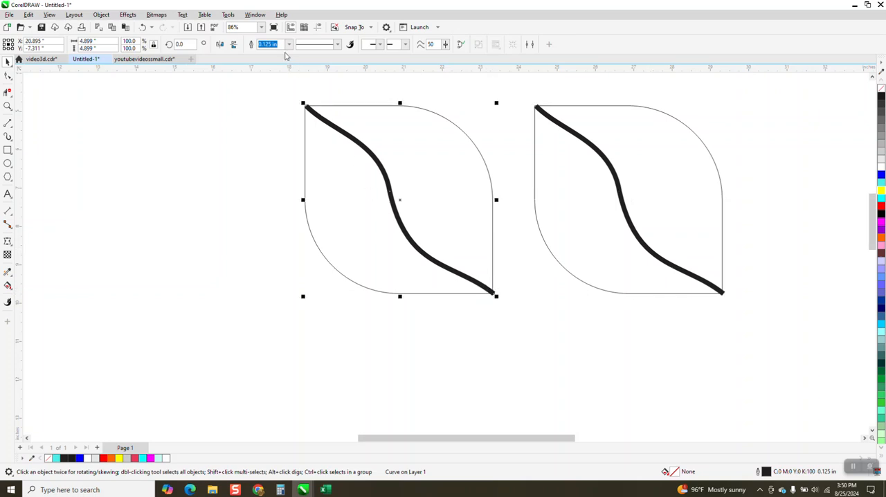
click(101, 15)
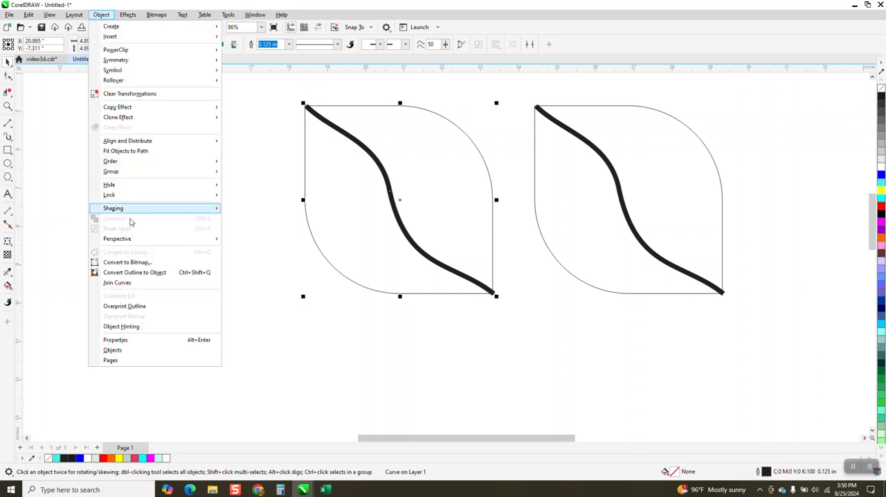
click(136, 273)
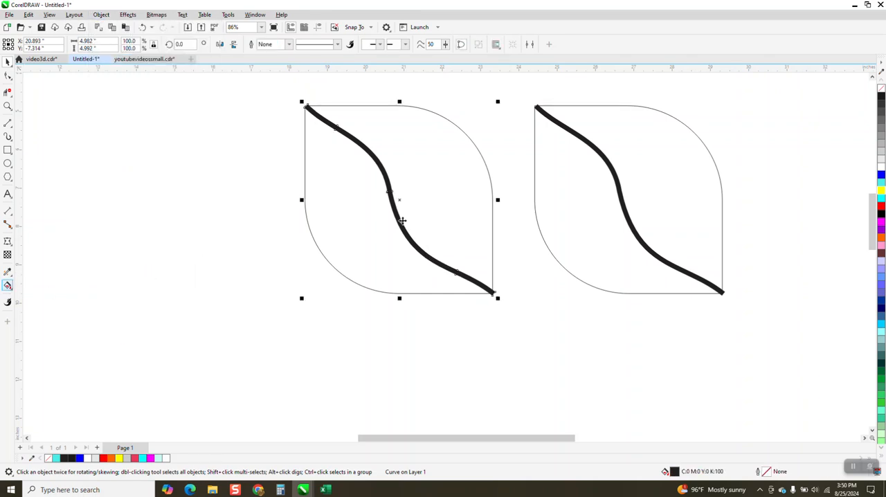
Step: Use Smart Fill to fill both halves of the original leaf, on either side of the thick S-shaped curve, with orange
key(space)
click(11, 291)
click(39, 295)
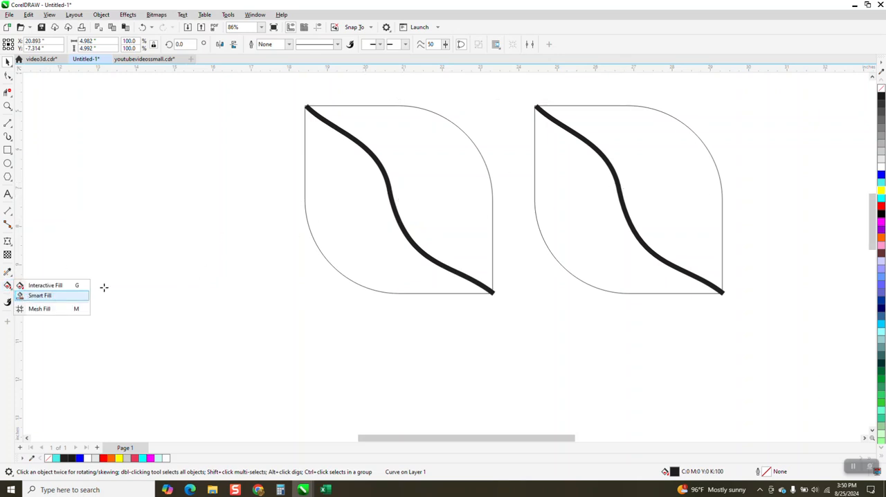
click(341, 204)
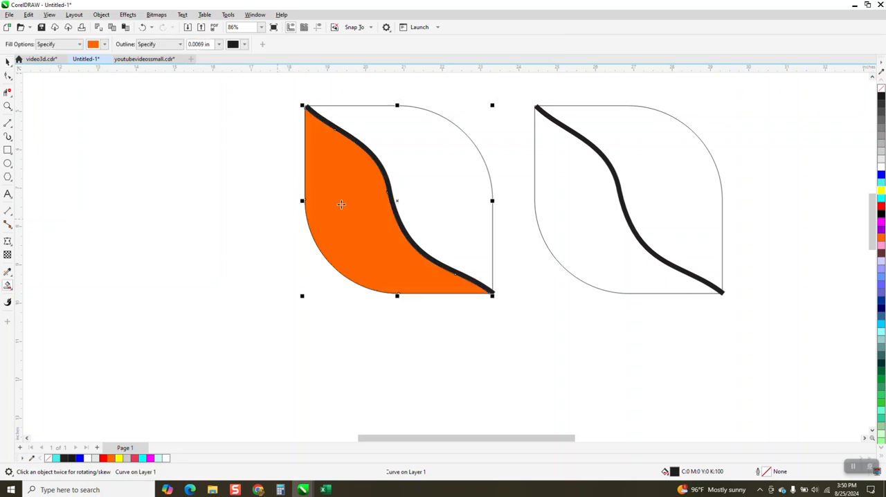
click(410, 187)
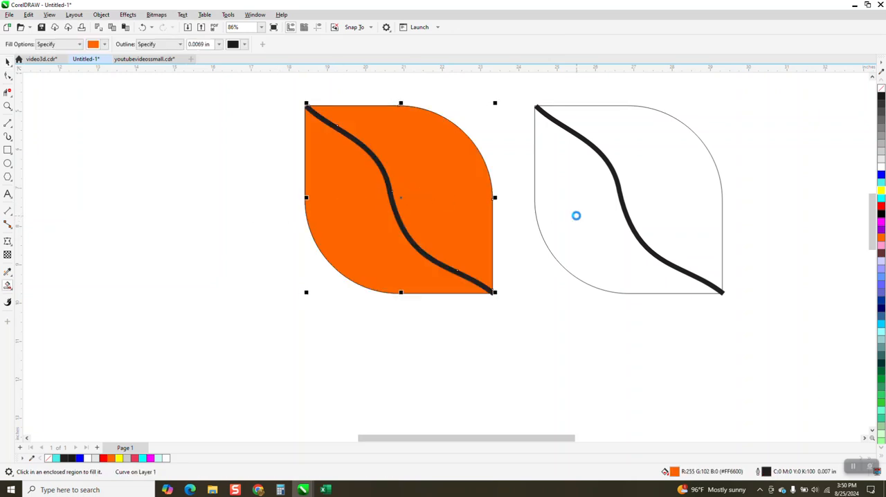
Step: Extend both ends of the copied leaf's S-shaped curve slightly past the leaf's pointed corners
click(577, 215)
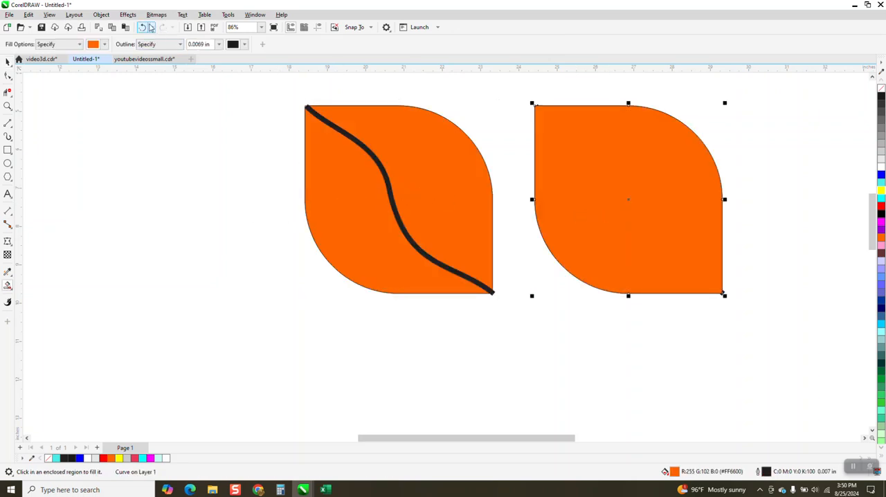
click(144, 28)
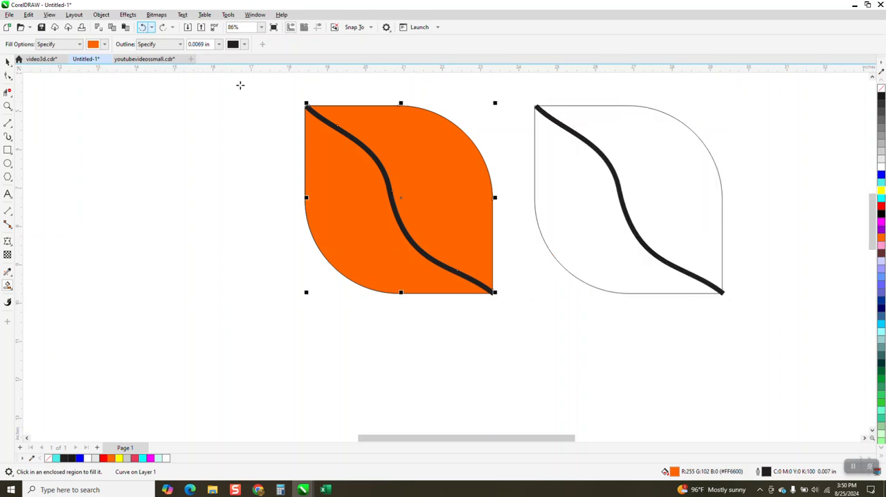
click(539, 111)
drag(536, 107, 530, 98)
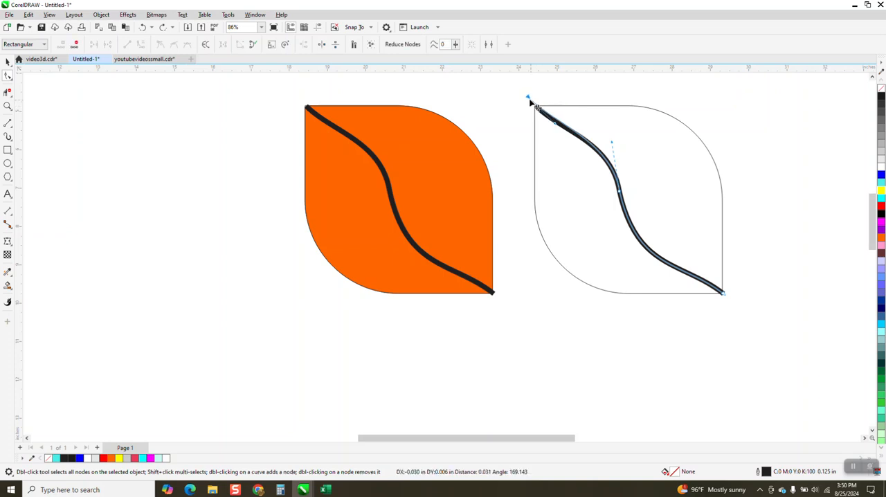
drag(725, 294, 732, 298)
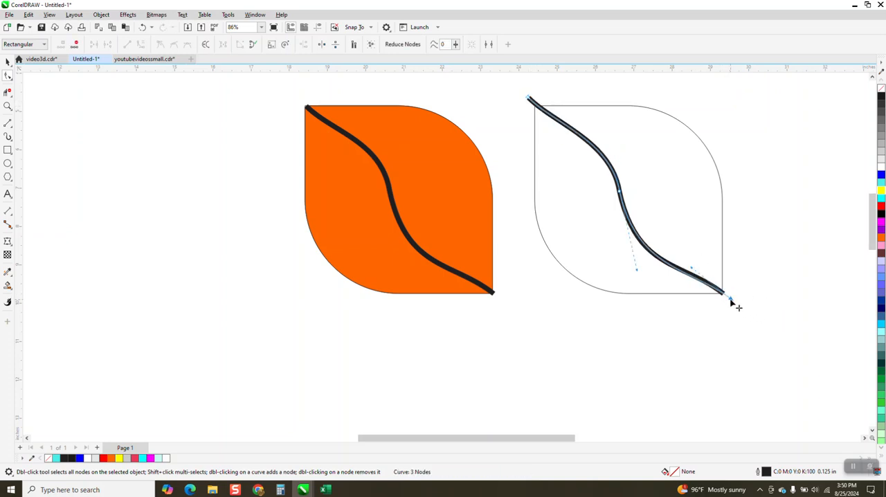
Step: Use Smart Fill to fill both halves of the copied leaf with orange
click(8, 285)
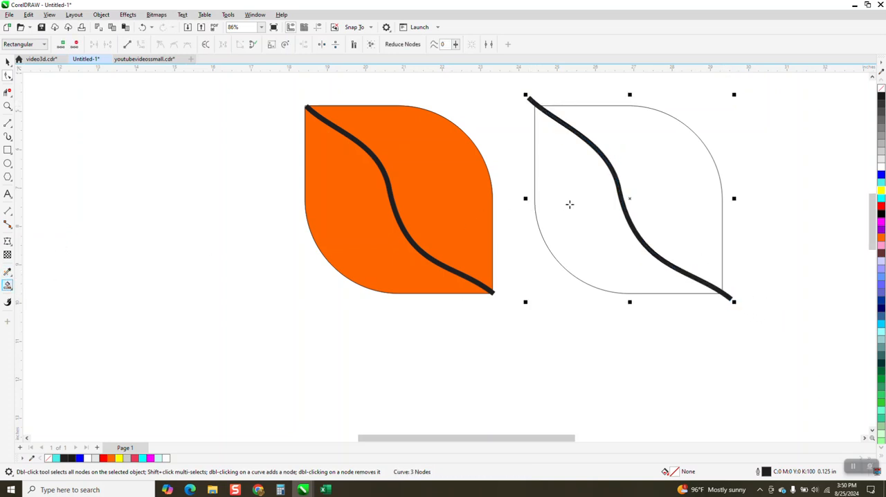
click(577, 202)
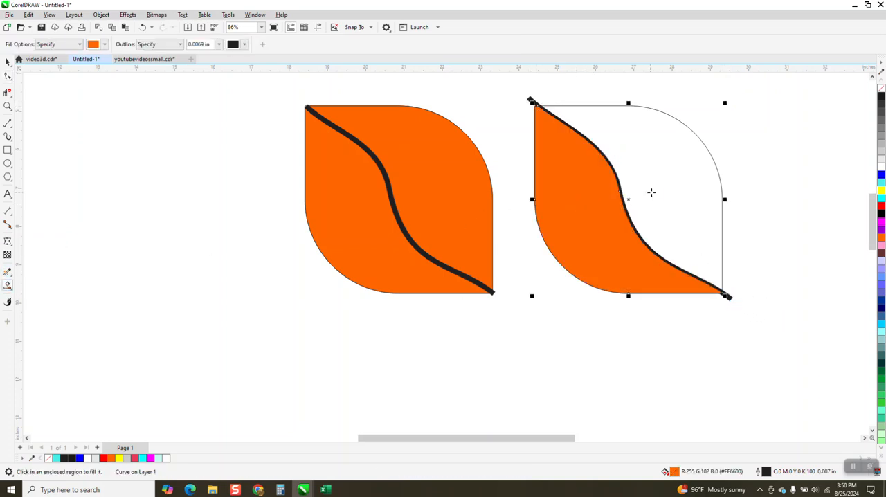
click(658, 202)
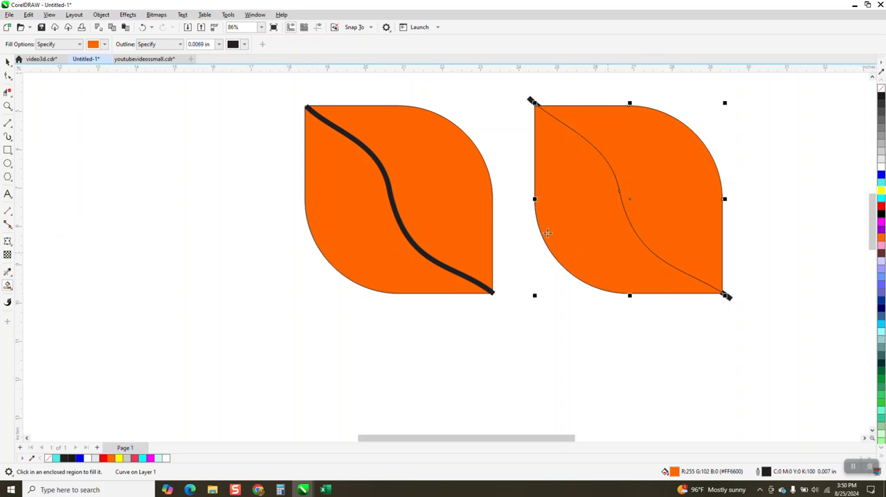
Step: Move both filled halves of the copied leaf 3 in to the right, off their source curve and outline
click(8, 63)
drag(677, 214, 614, 244)
scroll(612, 244, down, 2)
key(space)
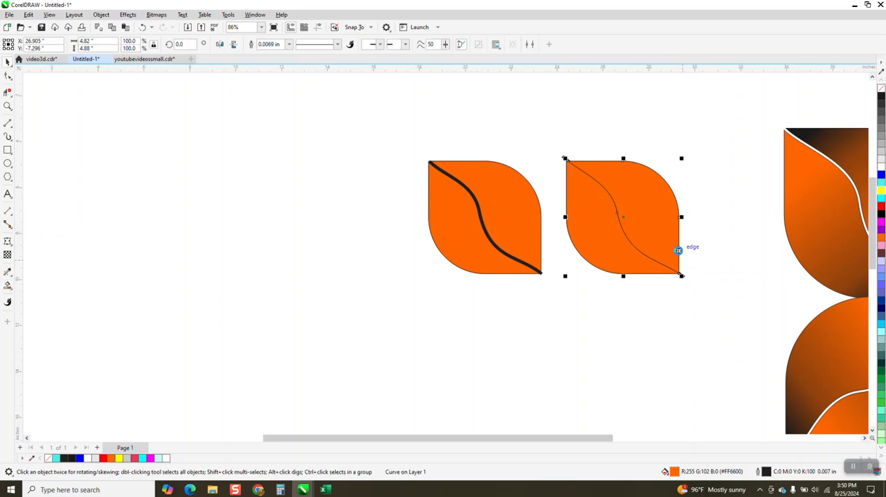
key(Right)
click(620, 262)
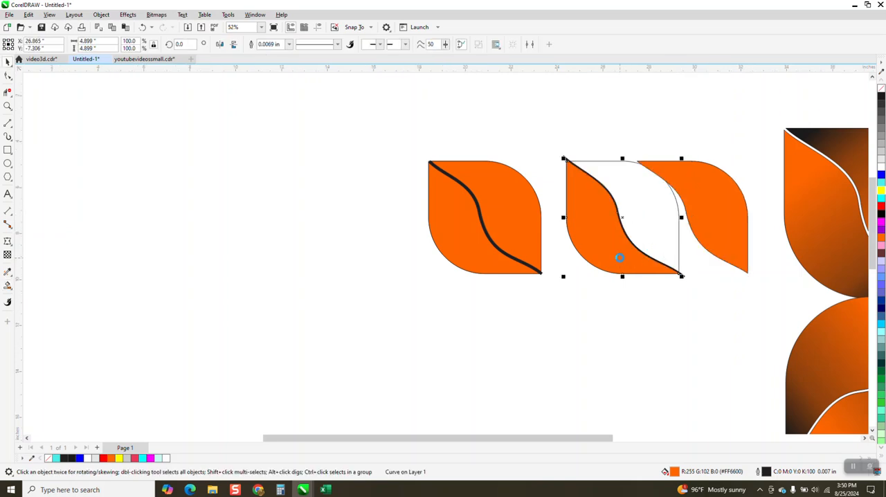
key(Right)
Step: Delete the S-shaped curve and the empty leaf outline left behind by the copied leaf's filled halves
click(619, 220)
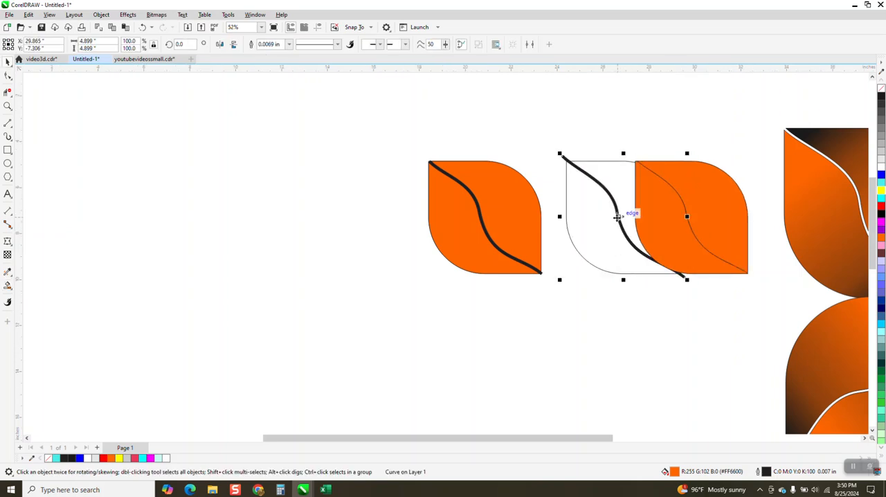
key(Delete)
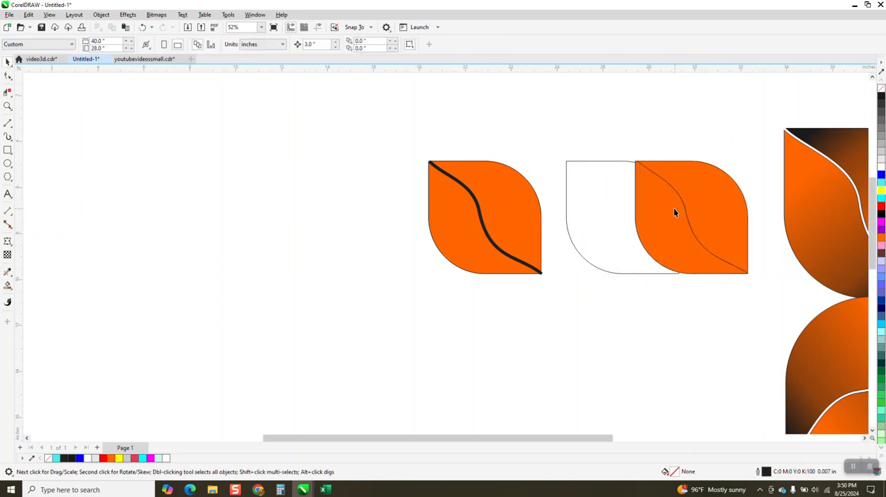
click(613, 161)
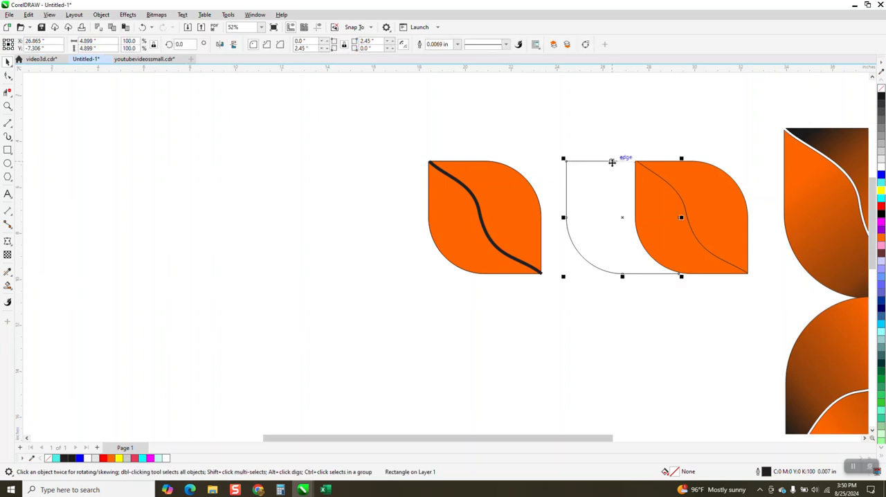
key(Delete)
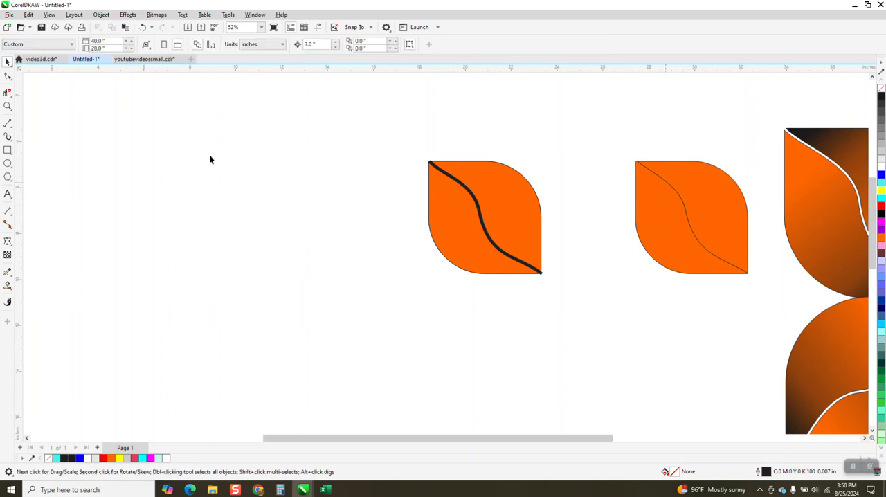
Step: Remove the outline from the upper-right half of the copied orange leaf
click(7, 106)
drag(607, 154, 756, 291)
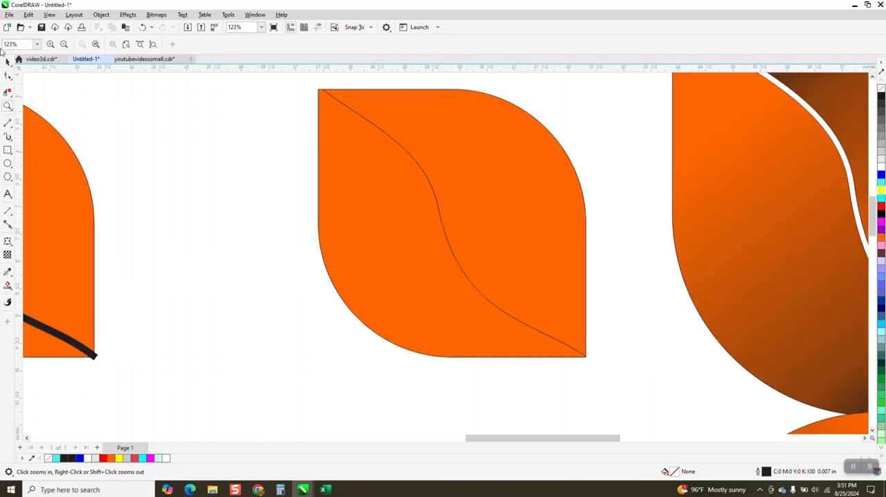
key(space)
click(393, 142)
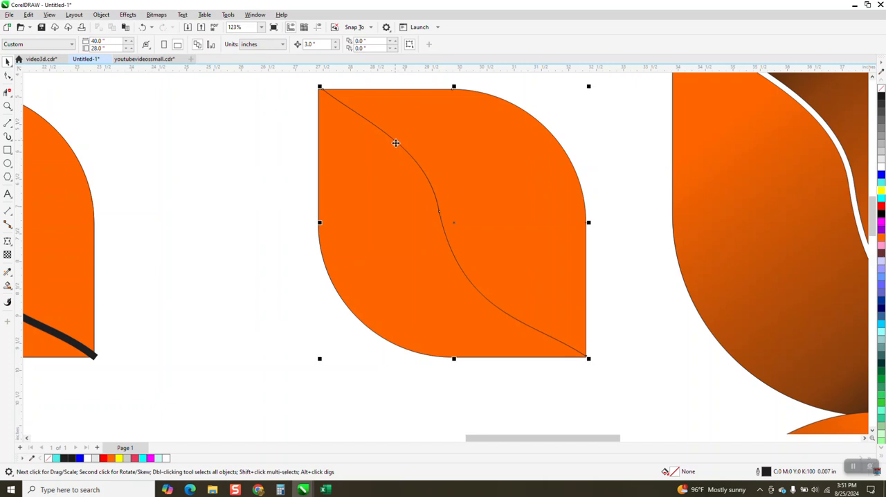
right_click(880, 89)
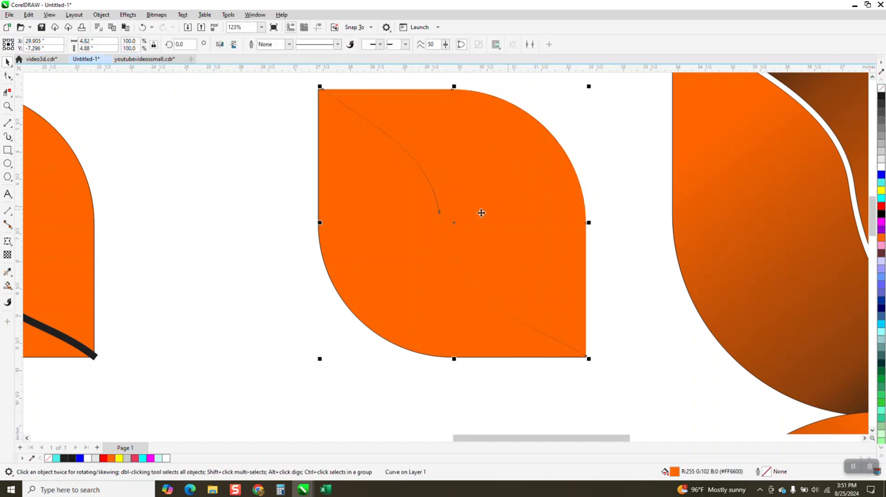
Step: Draw a blue rectangle about 5.36 by 5.78 in around the copied leaf, send it to the back of the page, and delete it
scroll(479, 208, down, 1)
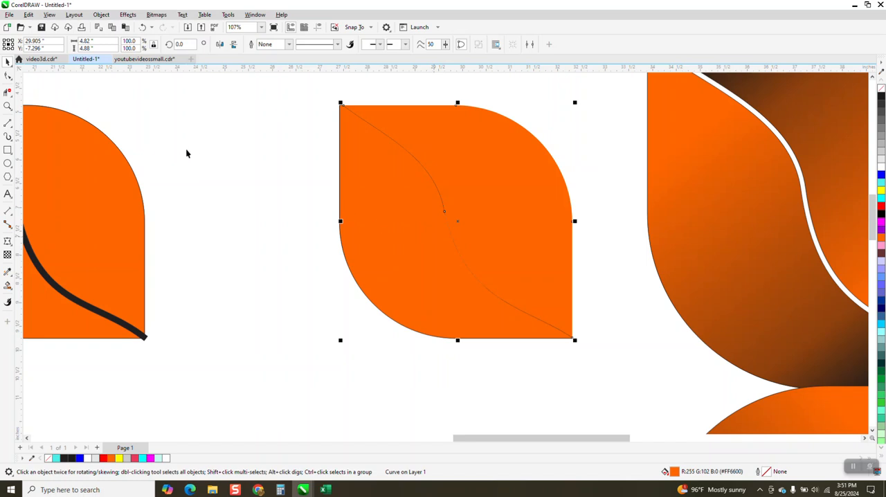
drag(332, 91, 586, 366)
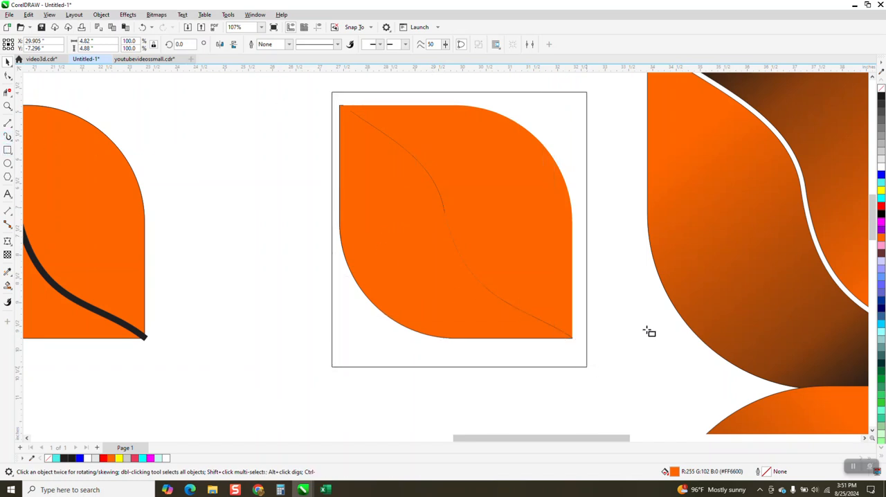
click(881, 174)
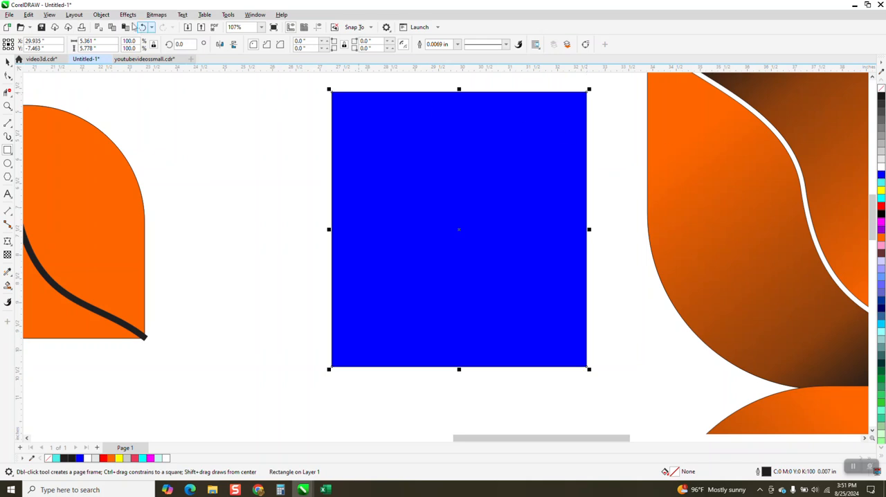
click(97, 14)
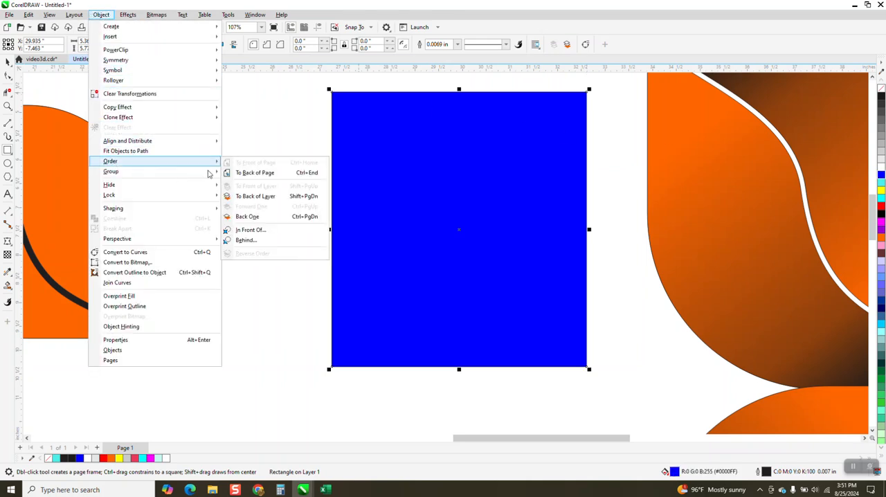
click(244, 175)
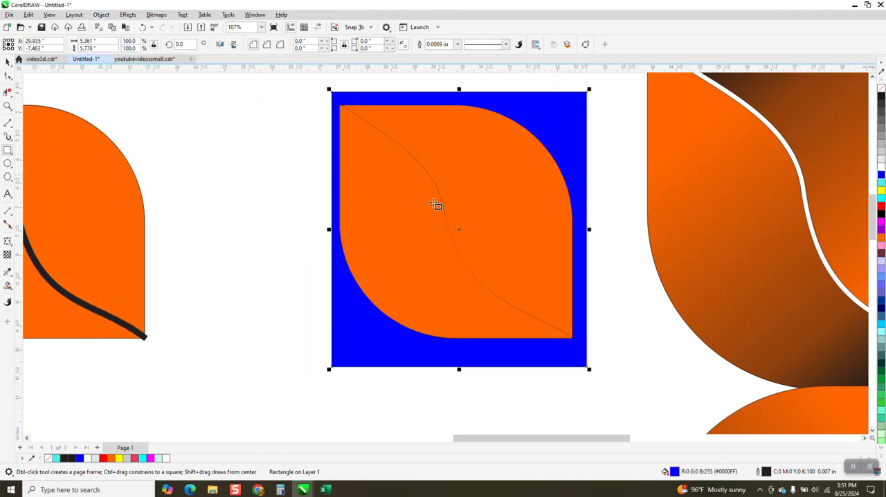
key(Delete)
scroll(488, 201, down, 2)
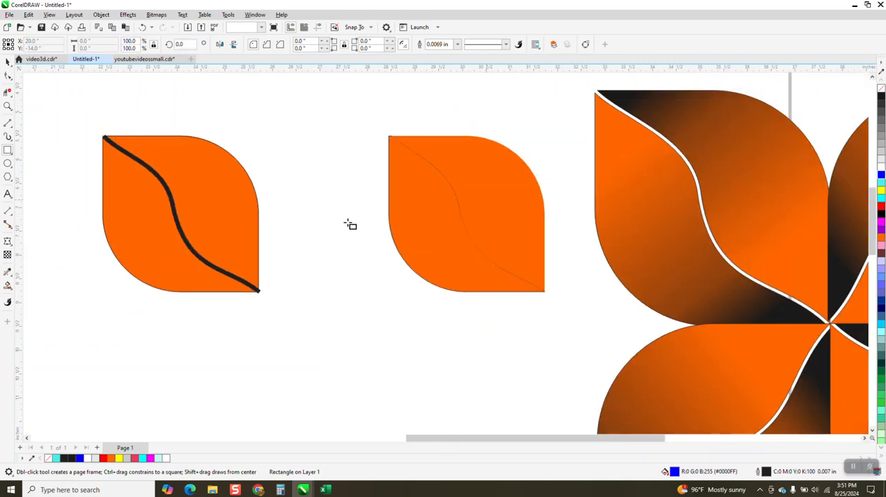
click(8, 63)
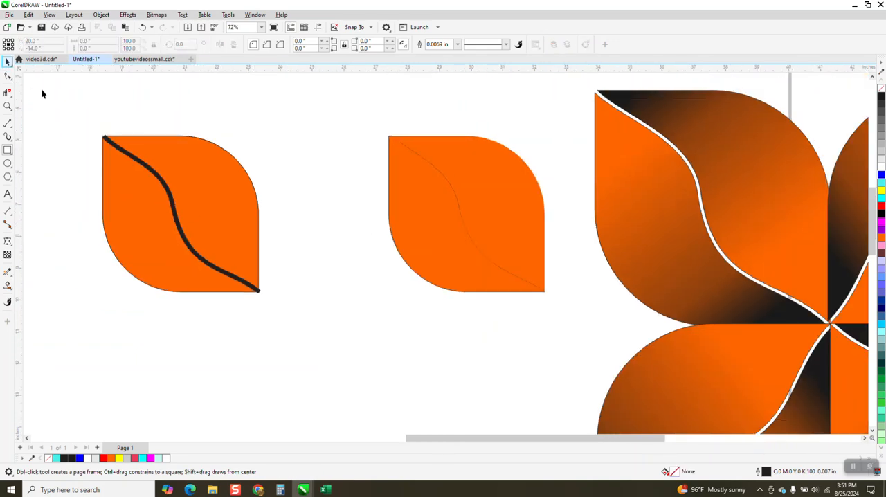
click(109, 143)
key(Delete)
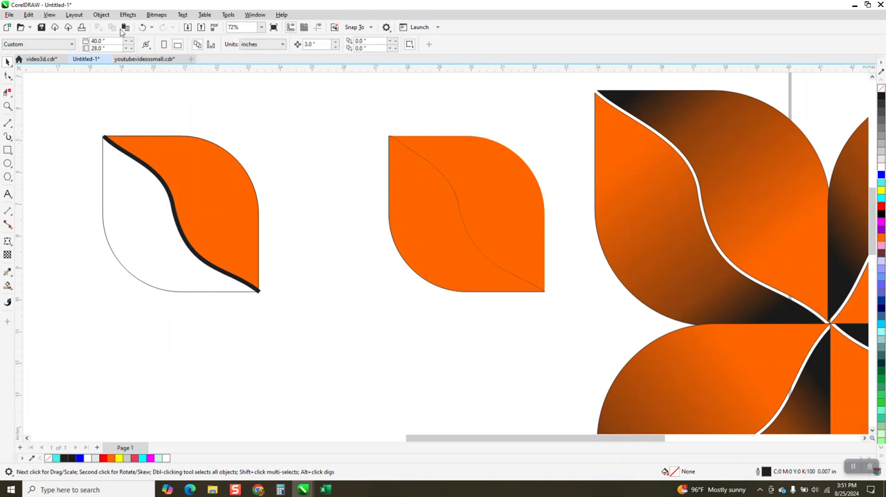
click(142, 27)
key(ctrl+z)
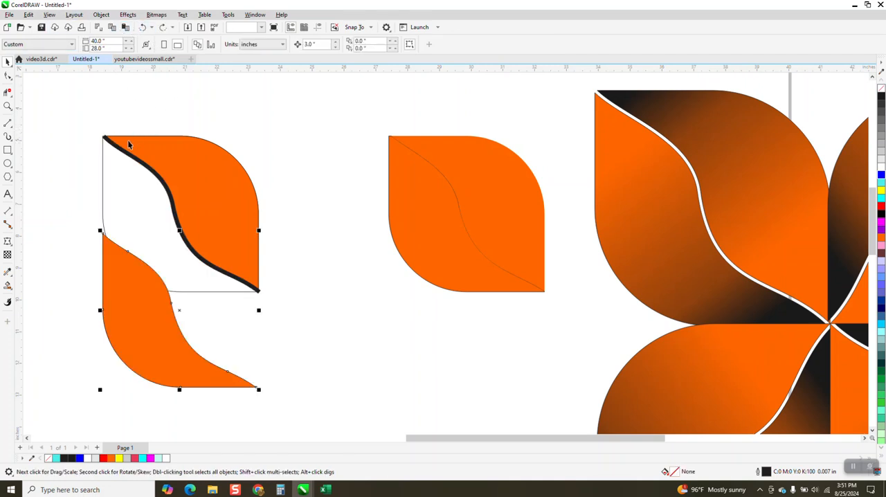
Step: Move the original leaf's filled halves 3 in down and delete the leftover thick S-shaped curve and empty leaf outline
click(153, 151)
key(Down)
click(156, 175)
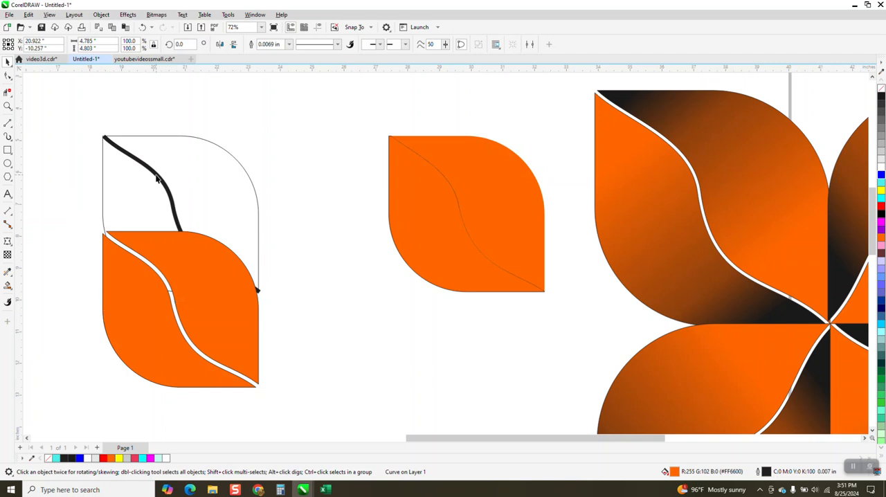
key(Delete)
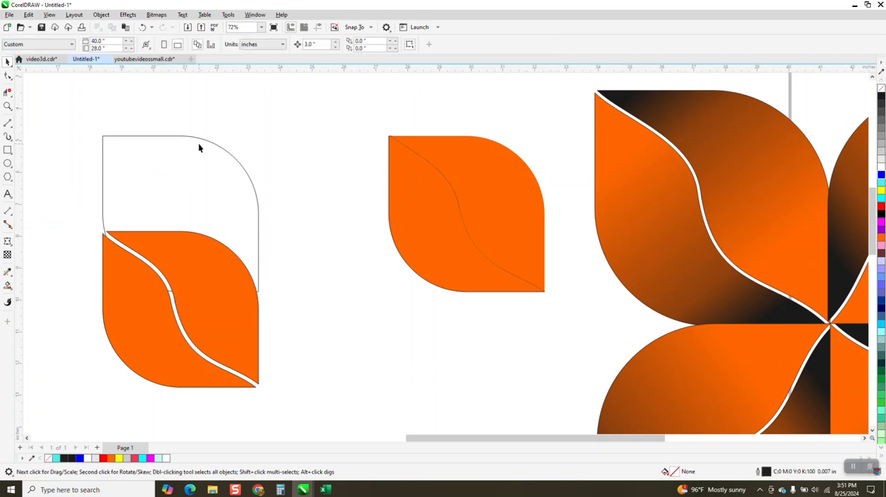
click(202, 144)
key(Delete)
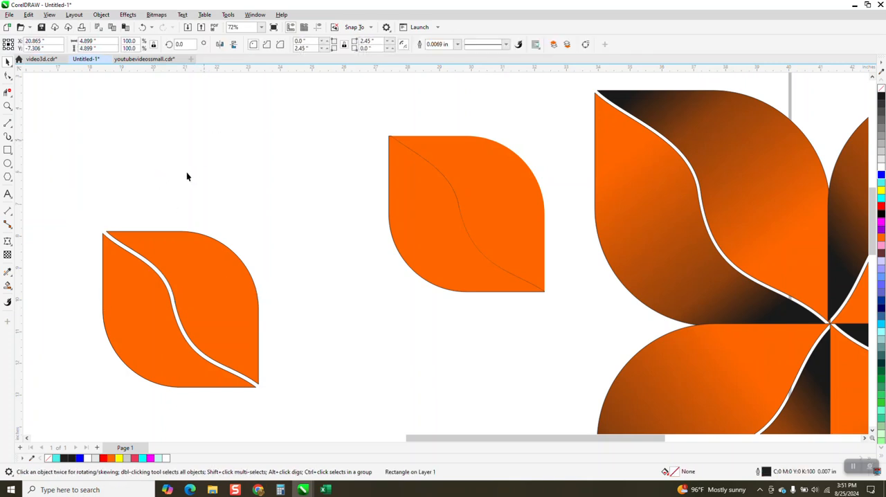
Step: Select both halves of the gapped leaf and move them up and to the left, centred at about X 18.72, Y -5.85 in
scroll(175, 185, down, 2)
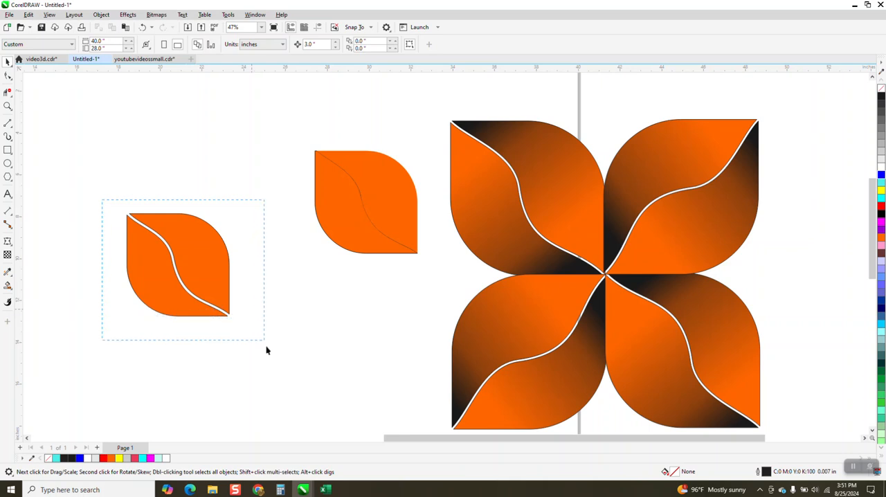
drag(267, 351, 272, 351)
drag(196, 270, 151, 176)
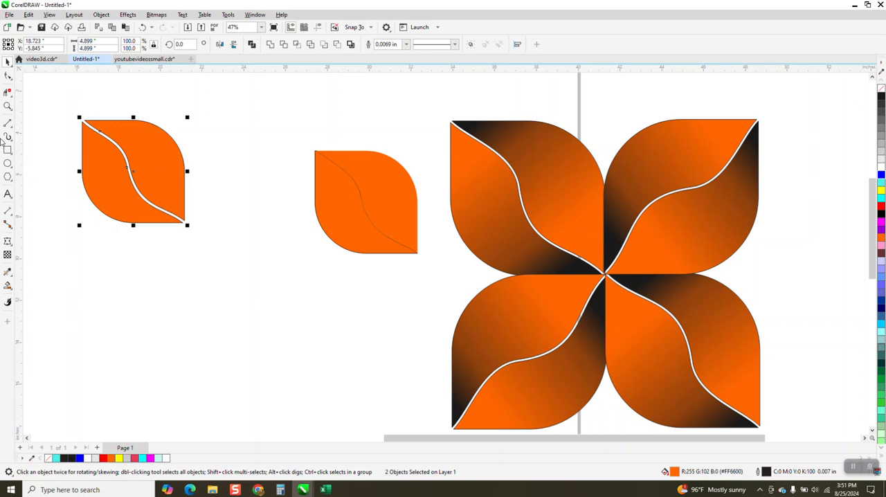
Step: Apply an orange-to-black linear fountain fill to the gapped leaf's lower-left half and reverse it so black lies at the upper-left tip
click(8, 106)
drag(66, 97, 302, 289)
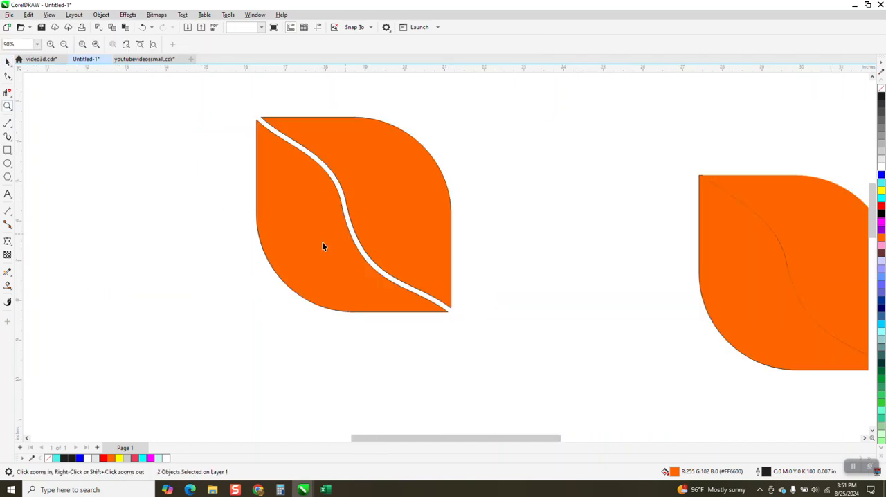
key(space)
click(12, 290)
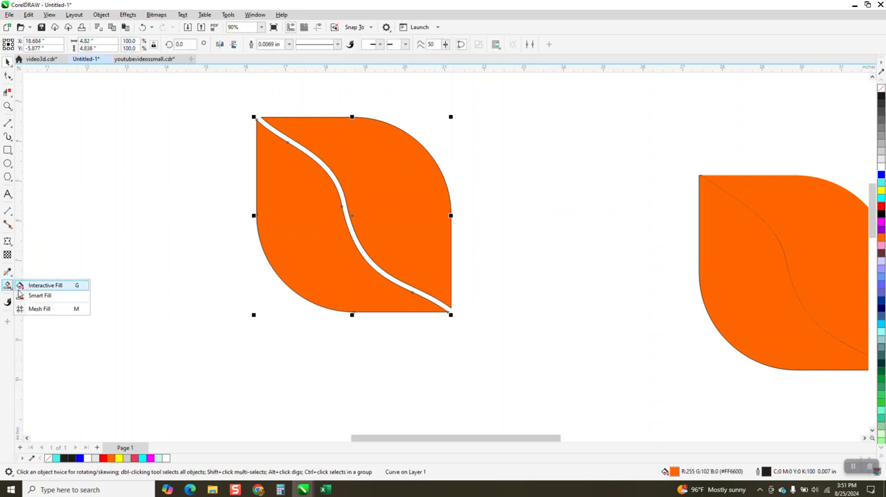
key(g)
drag(277, 152, 428, 337)
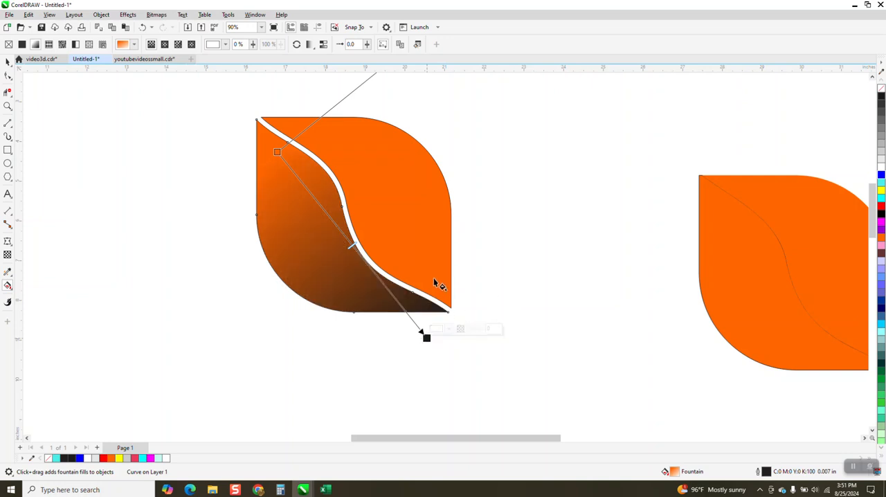
drag(435, 271, 325, 105)
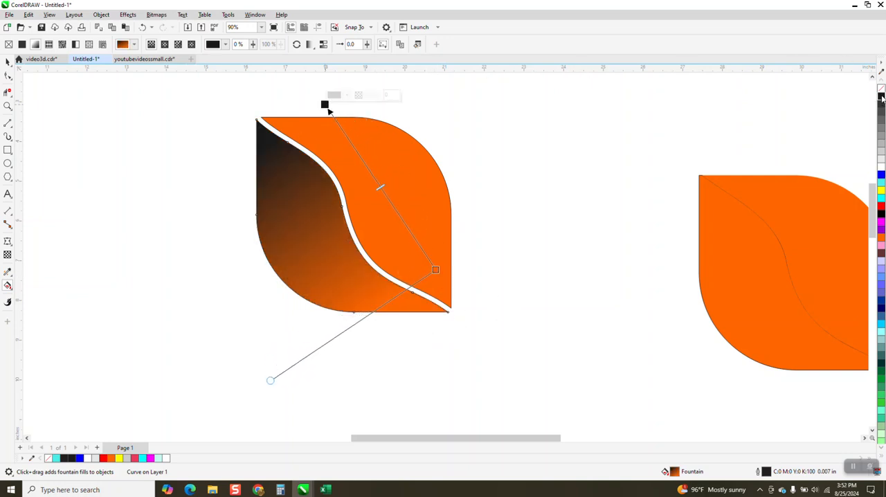
drag(881, 99, 325, 105)
Step: Apply a linear fountain fill to the leaf's upper-right half, running from orange near the lower-right tip to black near the upper-left tip
click(8, 61)
click(407, 181)
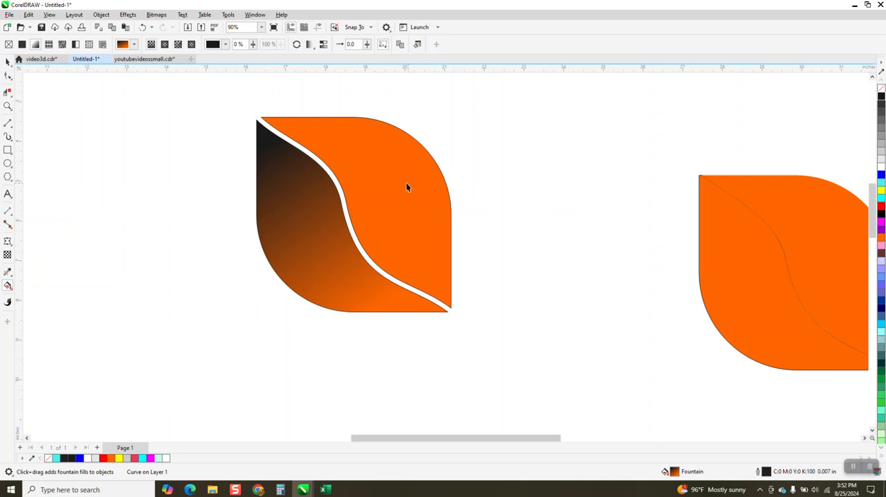
click(8, 285)
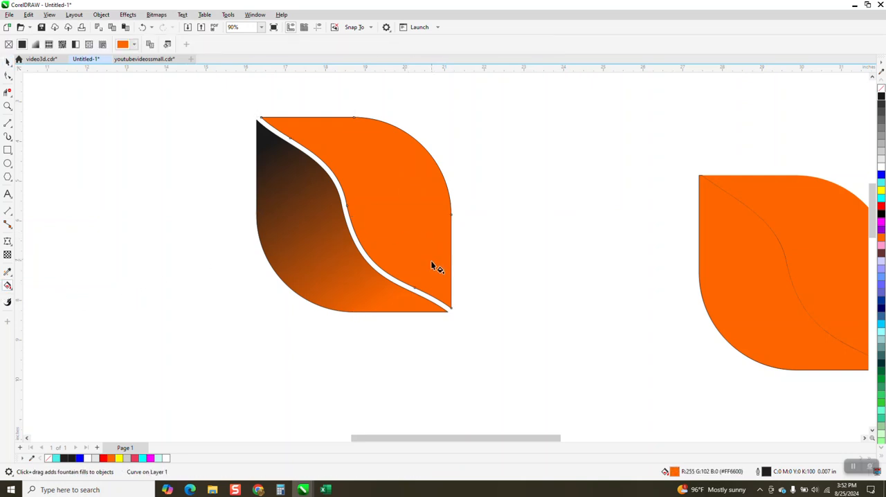
drag(444, 272, 310, 110)
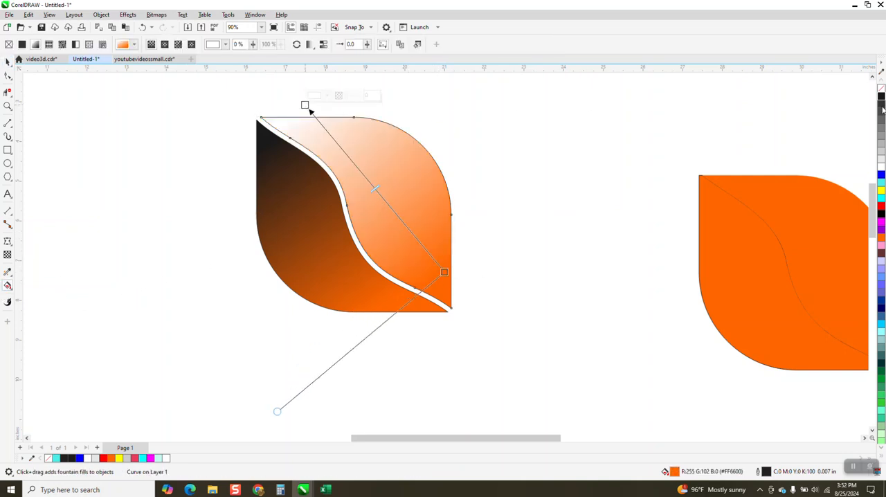
drag(881, 97, 305, 106)
drag(378, 195, 344, 151)
Step: Try moving the orange end of the lower-left half's gradient above the leaf, and undo the change
click(327, 256)
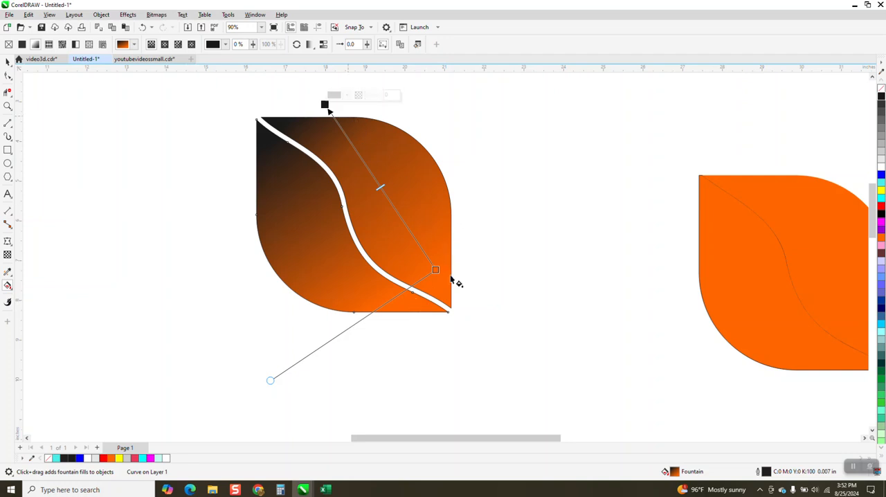
drag(436, 269, 358, 93)
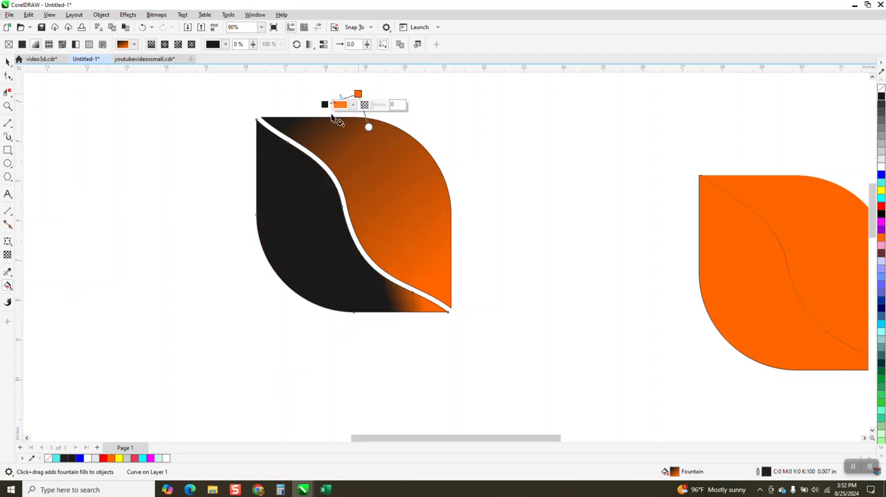
click(142, 27)
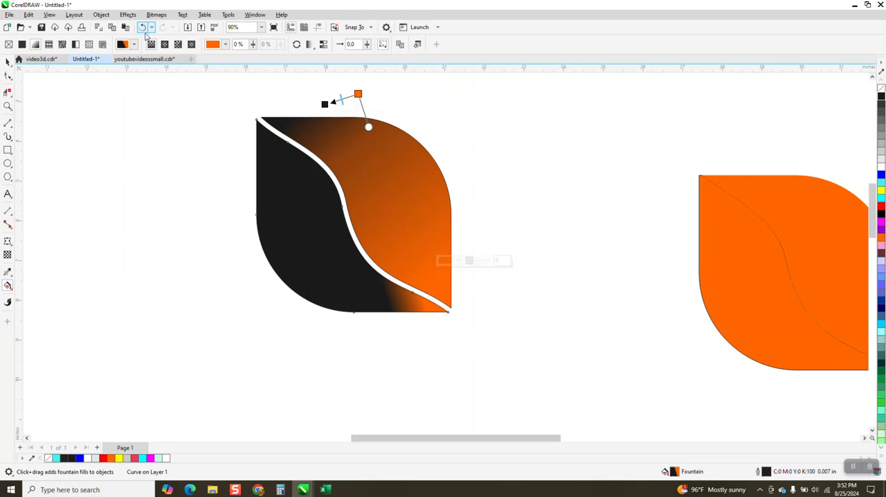
click(168, 158)
Step: Reverse the upper-right half's gradient so it runs from orange above the leaf's upper edge to black near the lower-right tip
click(412, 185)
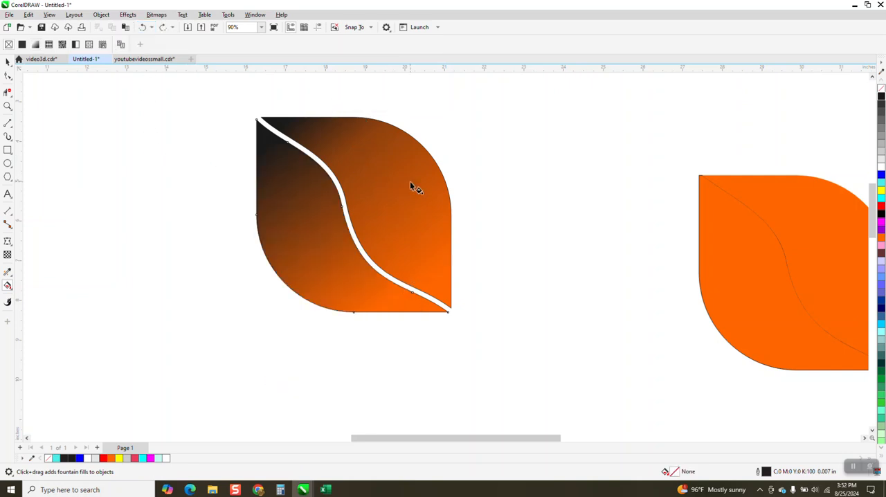
drag(444, 272, 369, 113)
drag(306, 106, 442, 284)
drag(374, 113, 316, 102)
scroll(479, 210, down, 2)
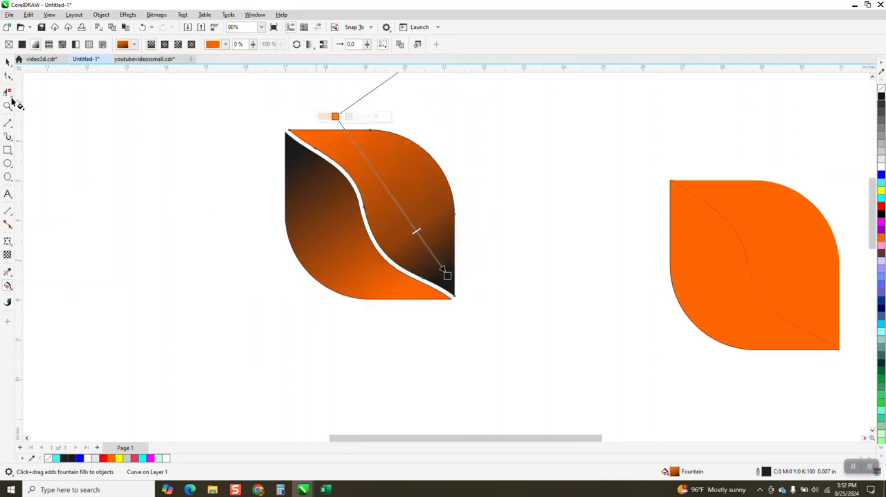
click(8, 62)
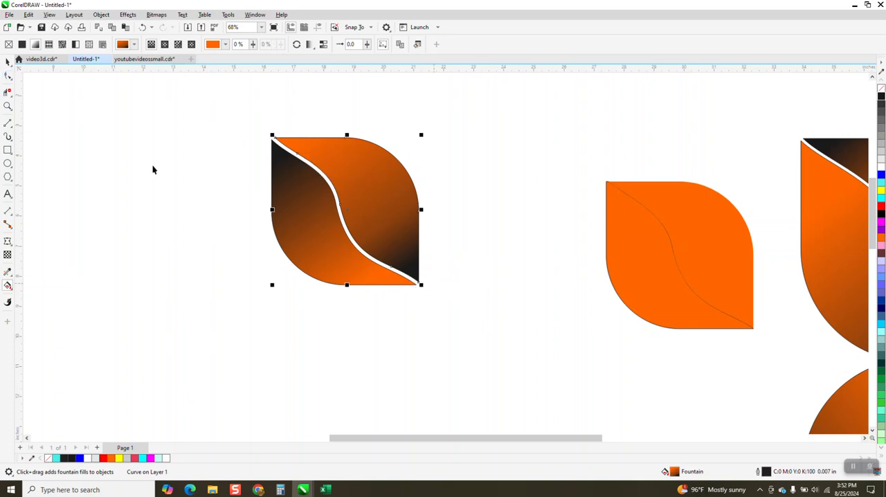
Step: Examine the opposing gradients on the leaf up close and select both halves
click(8, 106)
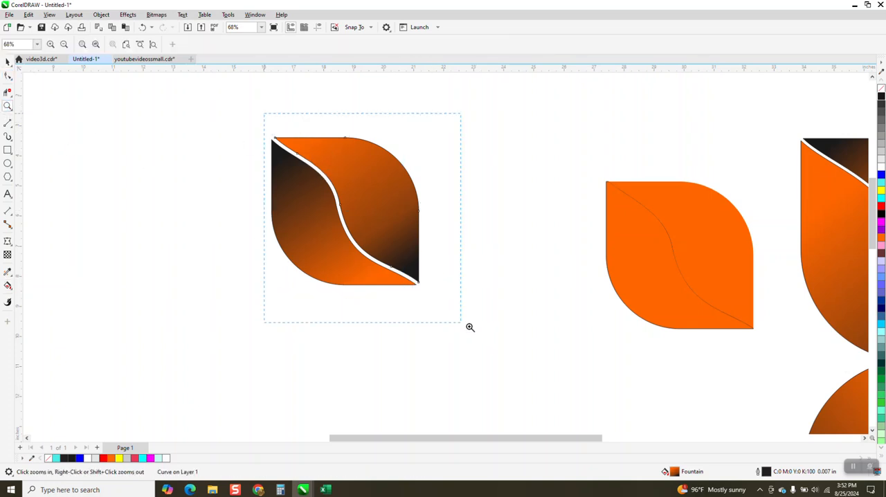
drag(470, 326, 470, 327)
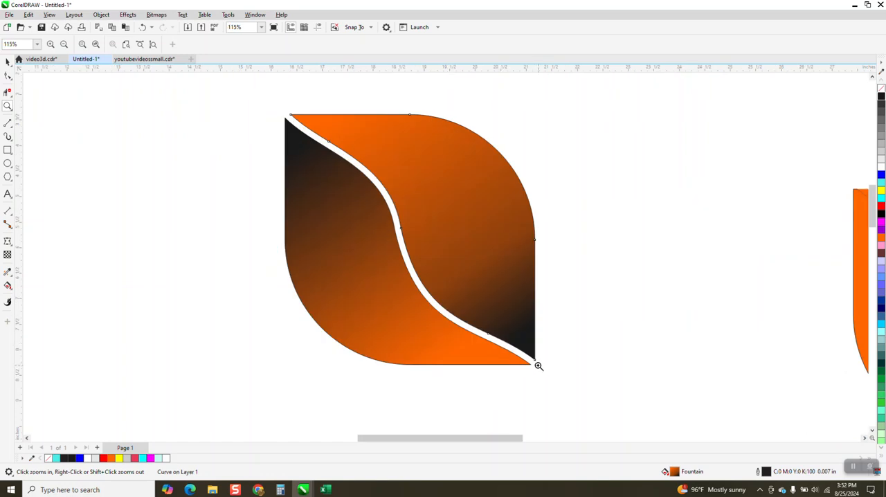
scroll(434, 293, down, 2)
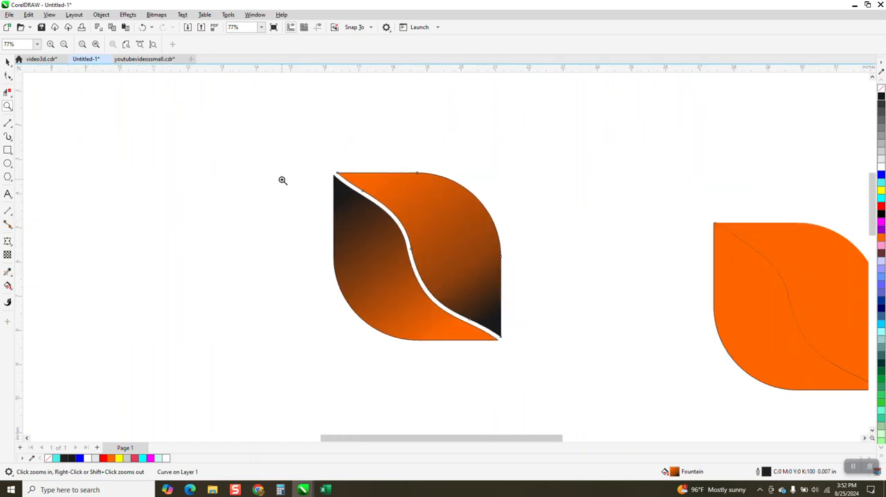
click(7, 62)
drag(306, 141, 558, 358)
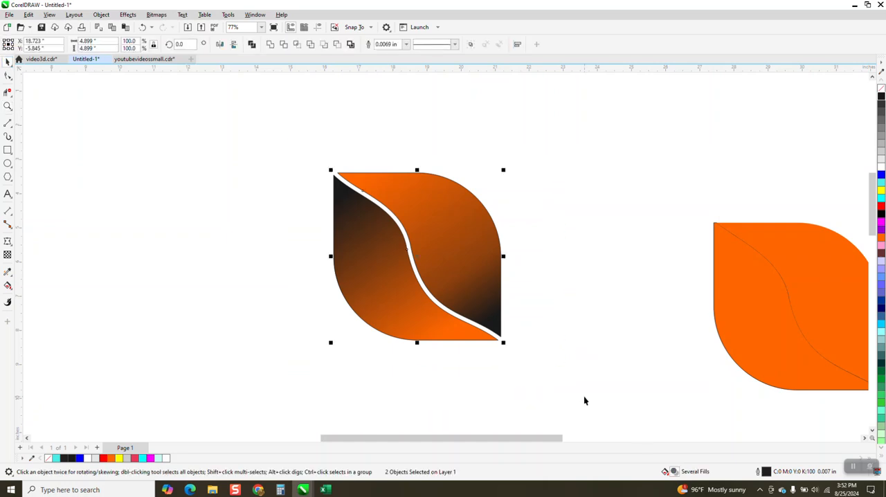
Step: Undo the gradient fills, moves and deletions back to the plain orange leaf with the thick black S-shaped curve between its halves
click(144, 29)
click(144, 29)
click(143, 29)
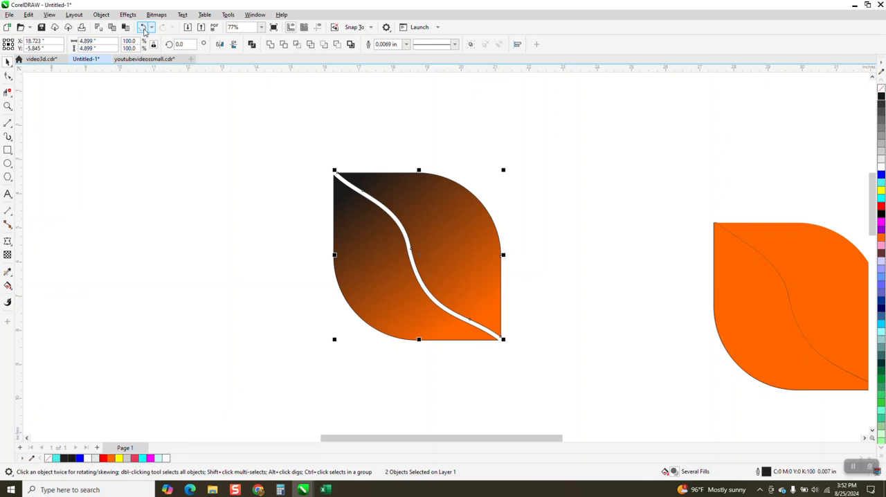
click(143, 30)
click(144, 30)
click(143, 30)
click(143, 30)
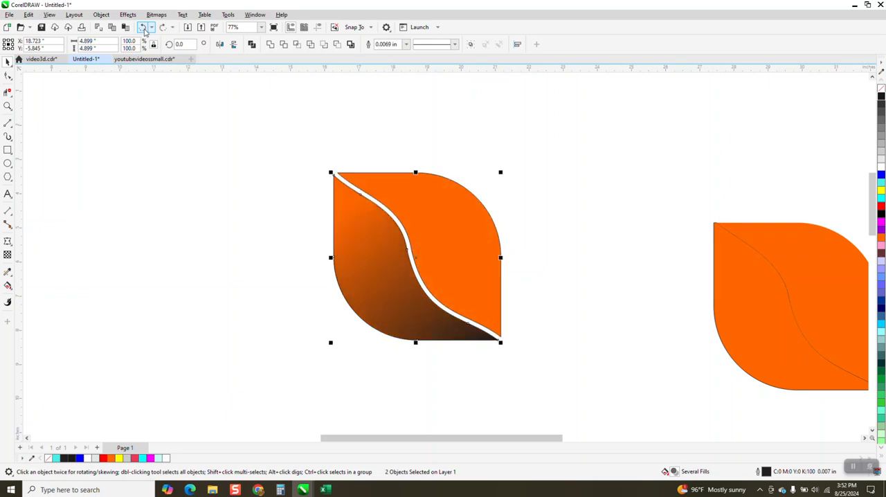
click(143, 30)
click(143, 30)
click(143, 30)
click(143, 29)
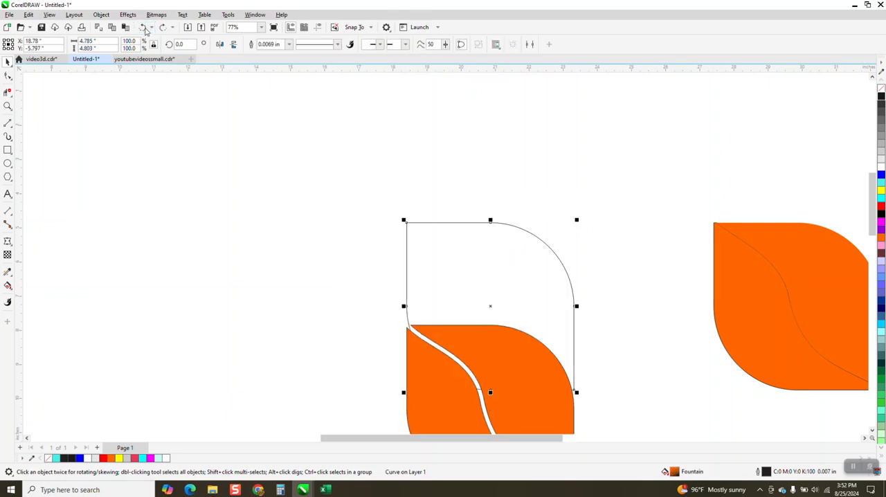
click(143, 30)
click(144, 30)
click(143, 29)
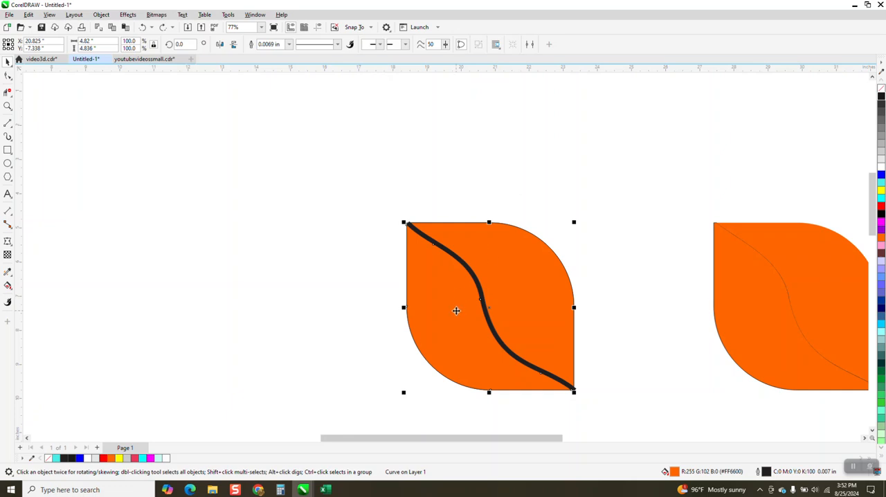
Step: Move the leaf's lower-left half 3 in left and its upper-right half 3 in up, and delete the thick S-shaped curve
drag(458, 315, 399, 308)
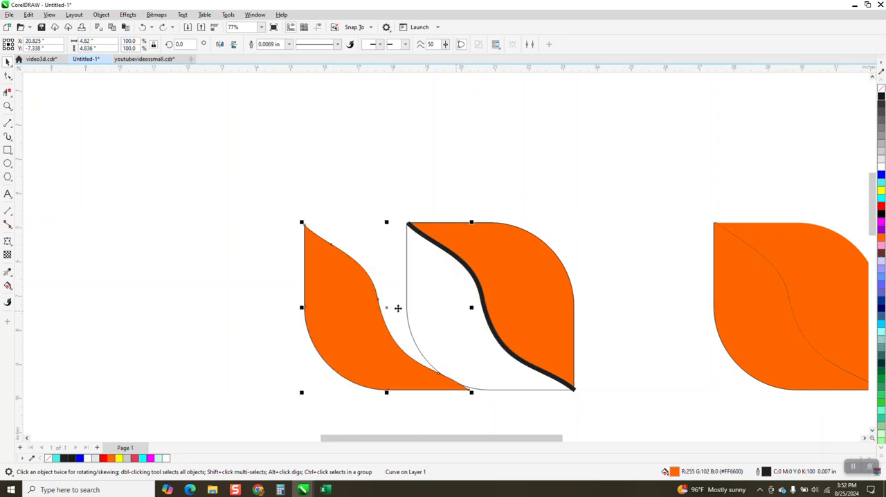
click(544, 285)
key(Up)
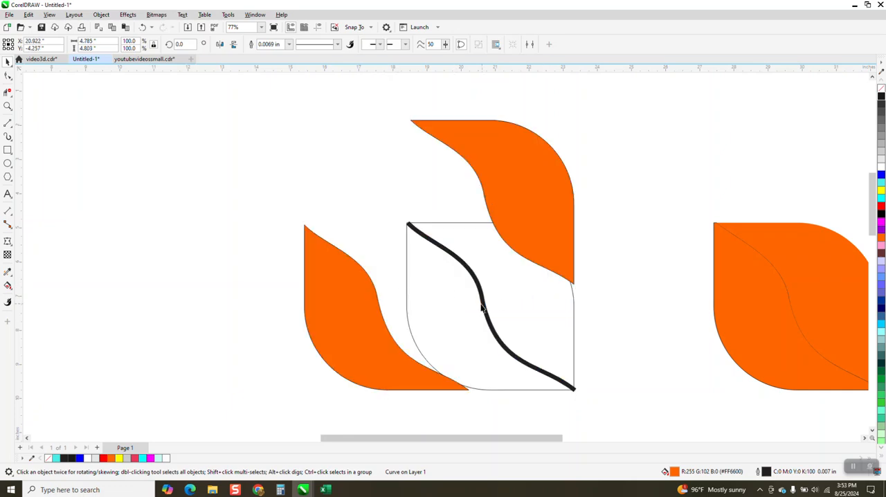
click(484, 309)
key(Delete)
Step: Move the upper-right half 3 in down and the lower-left half 3 in right, back onto the empty leaf outline
click(532, 264)
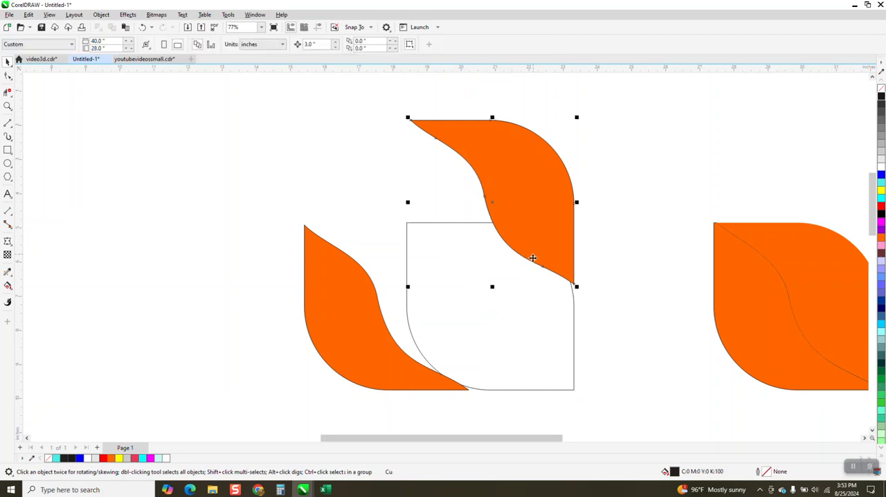
key(Down)
click(393, 346)
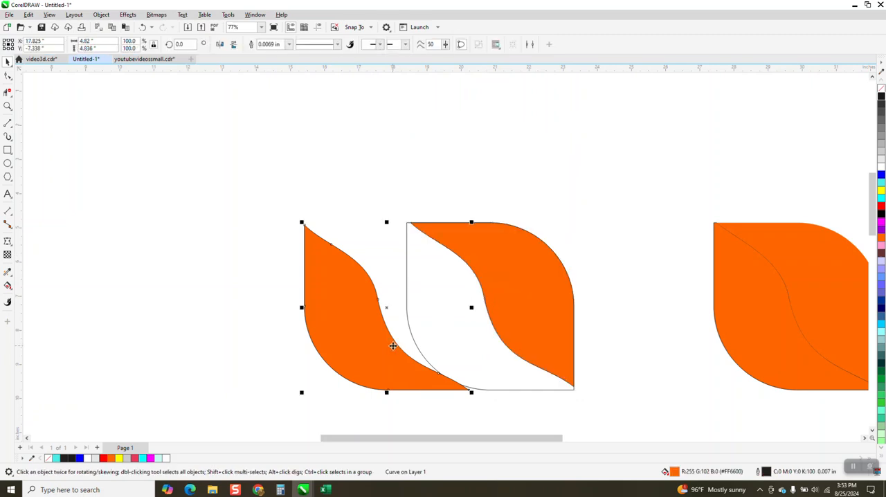
key(Right)
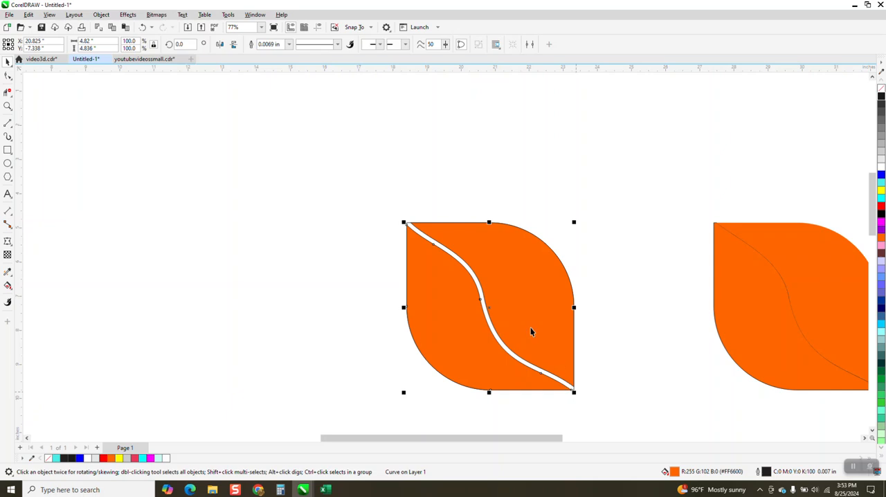
Step: Select both halves and the leaf outline and move them up and to the left, centred at about X 14.92, Y -5.16 in
drag(352, 176, 623, 443)
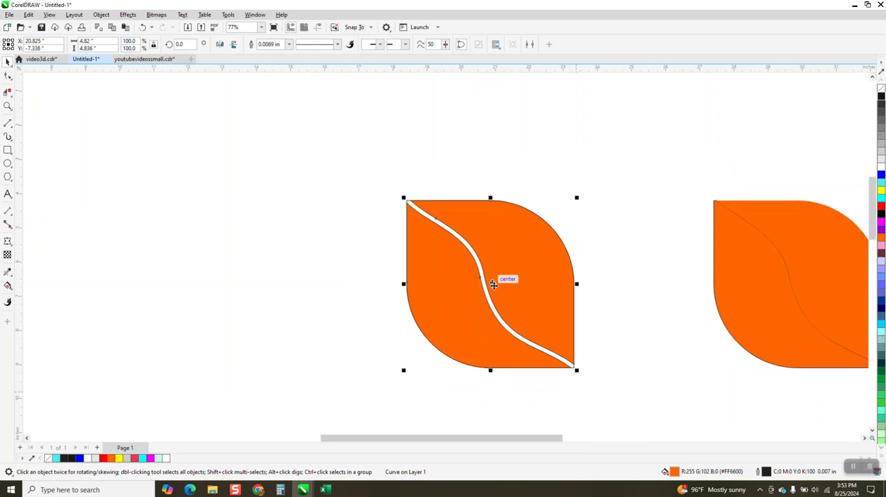
mouse_move(490, 285)
mouse_down()
mouse_move(389, 265)
mouse_move(288, 207)
mouse_up()
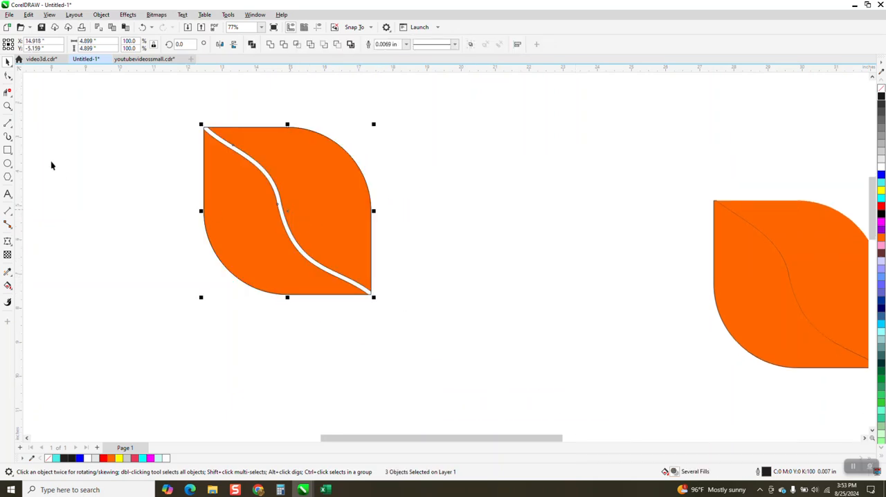
Step: Group the two halves with the leaf outline, and undo the grouping
drag(124, 107, 501, 352)
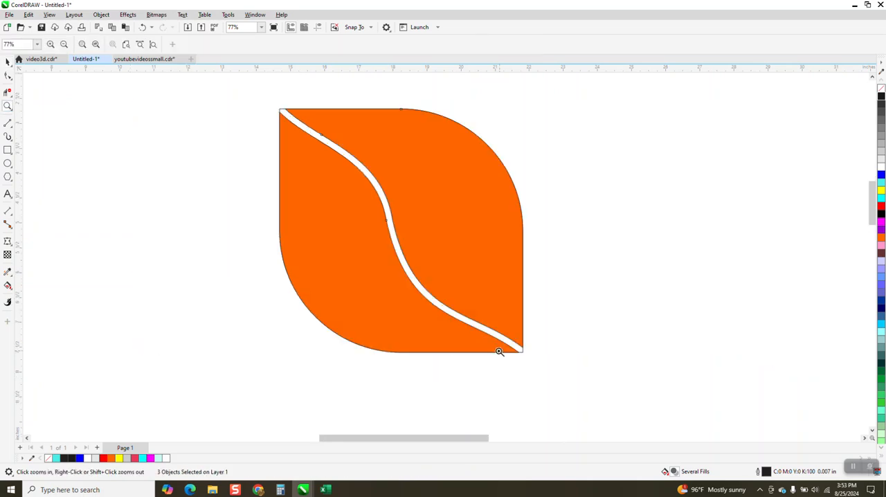
drag(247, 98, 625, 411)
key(ctrl+g)
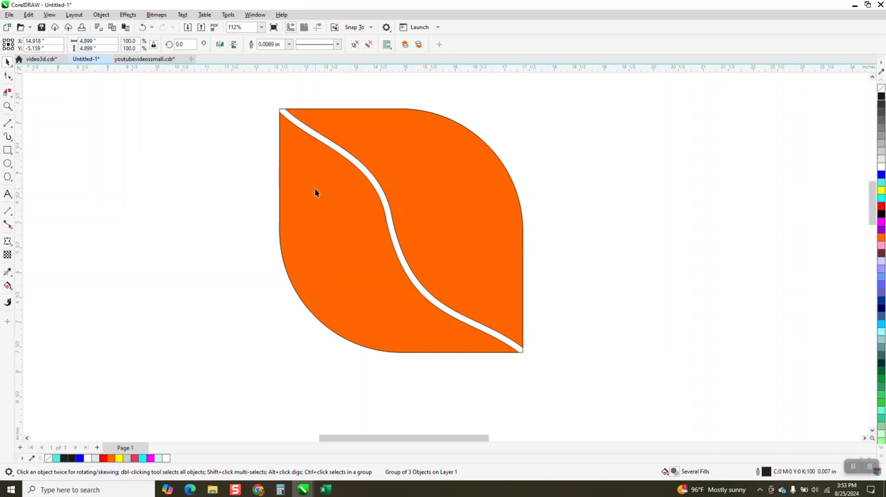
drag(320, 193, 207, 241)
key(ctrl+z)
key(ctrl+z)
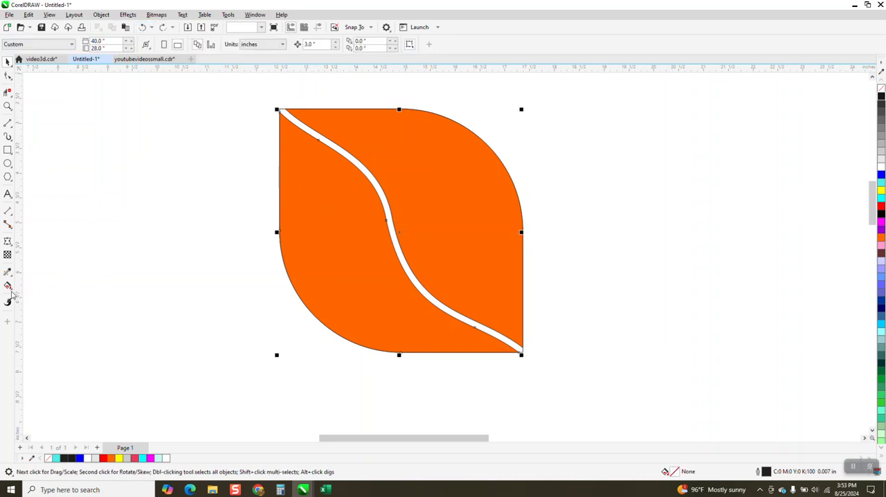
Step: Fill the leaf's lower-left half with a diagonal linear gradient from orange at its upper-left end to black at its lower-right end
click(7, 285)
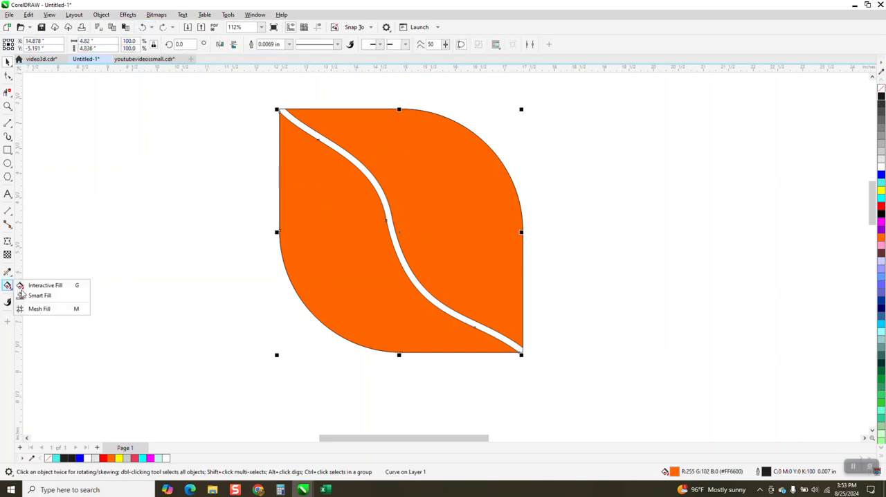
drag(314, 168, 469, 361)
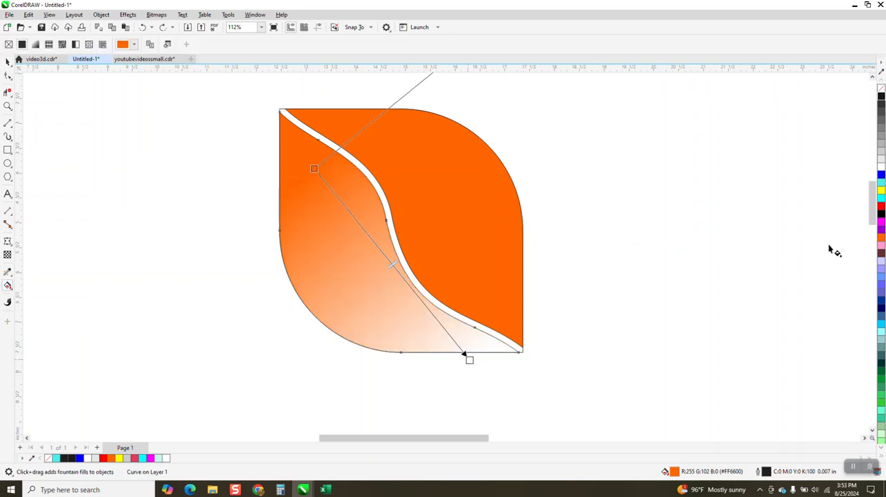
drag(596, 238, 470, 363)
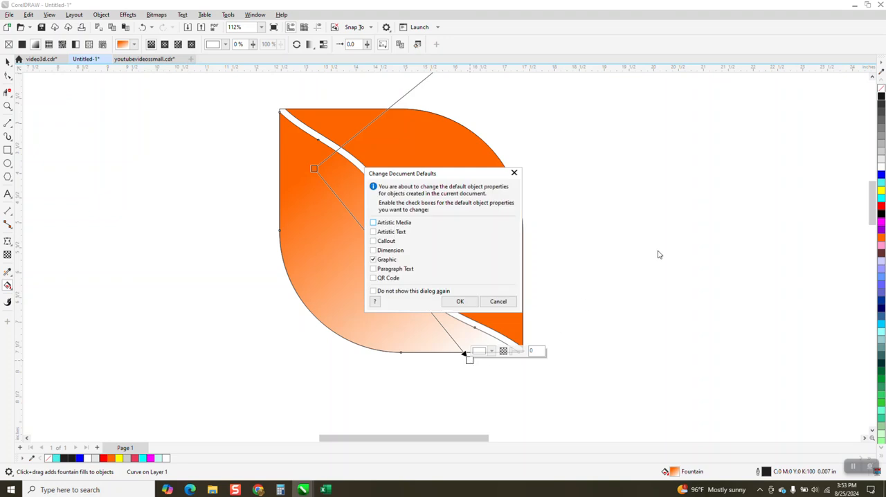
click(499, 301)
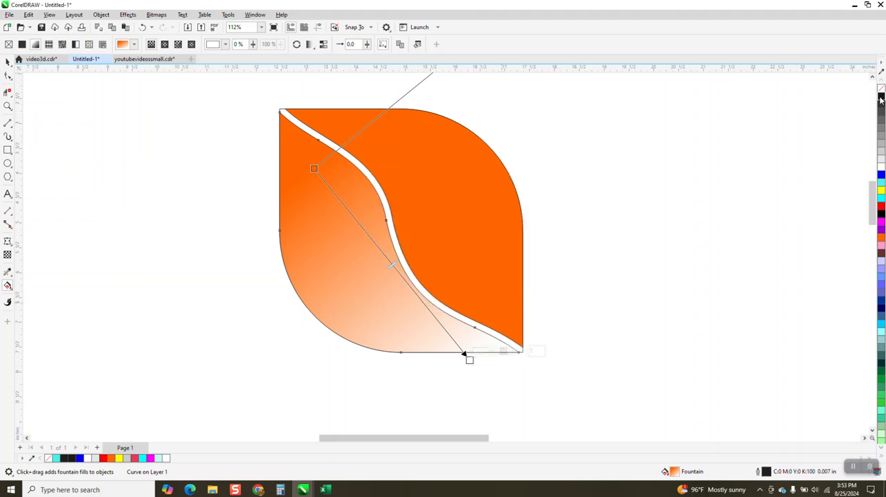
drag(881, 100, 472, 362)
Step: Fill the upper-right half with the opposite diagonal gradient, from orange near the lower-right corner to black at the upper-left edge
click(518, 298)
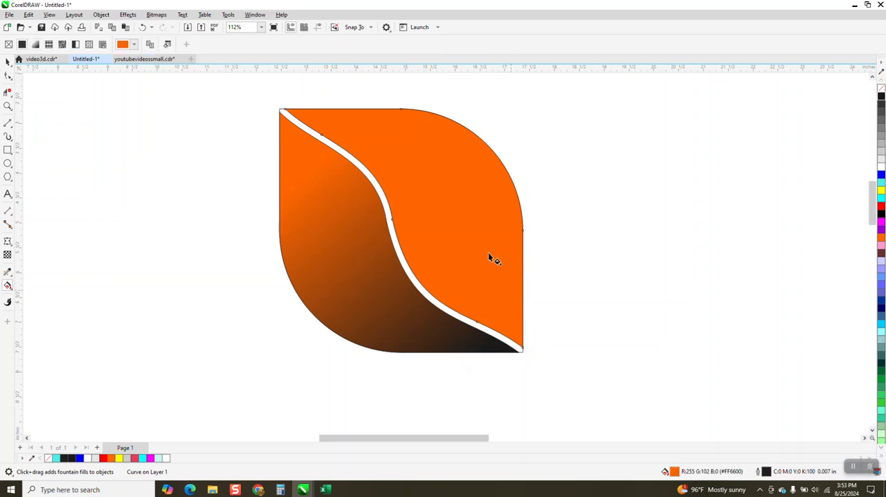
drag(510, 289, 360, 105)
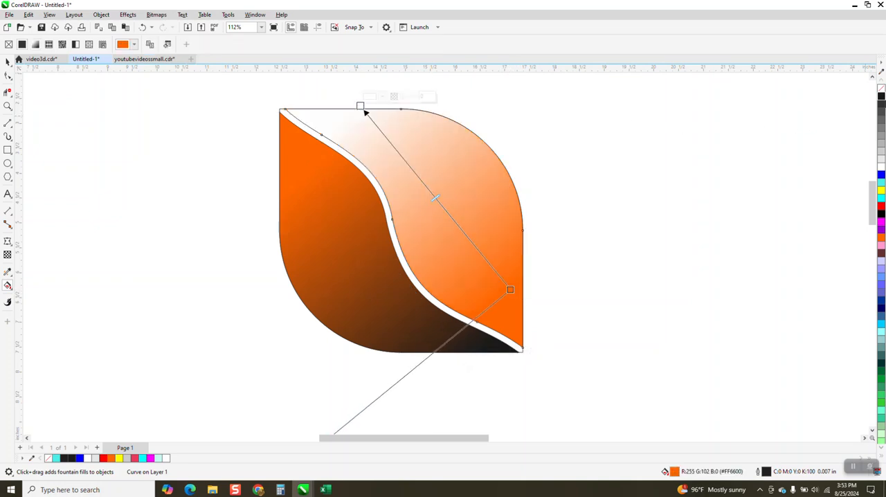
drag(881, 100, 361, 108)
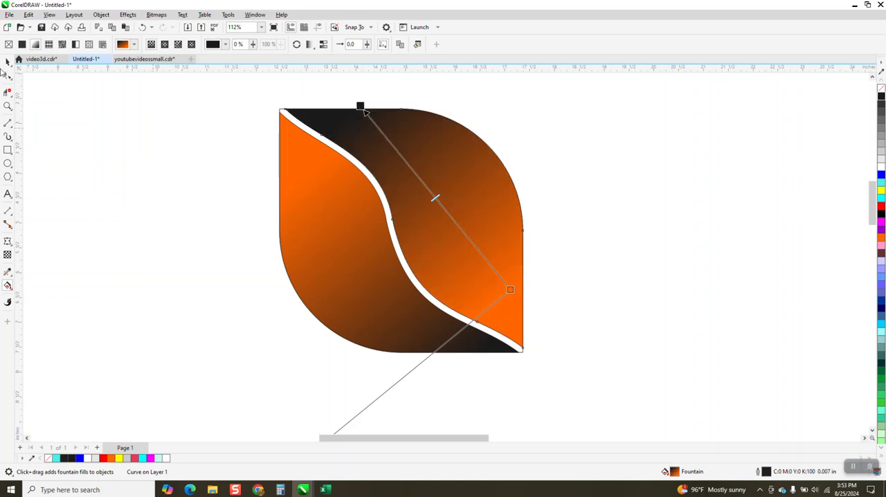
Step: Group the two gradient-filled halves with the leaf outline
click(7, 62)
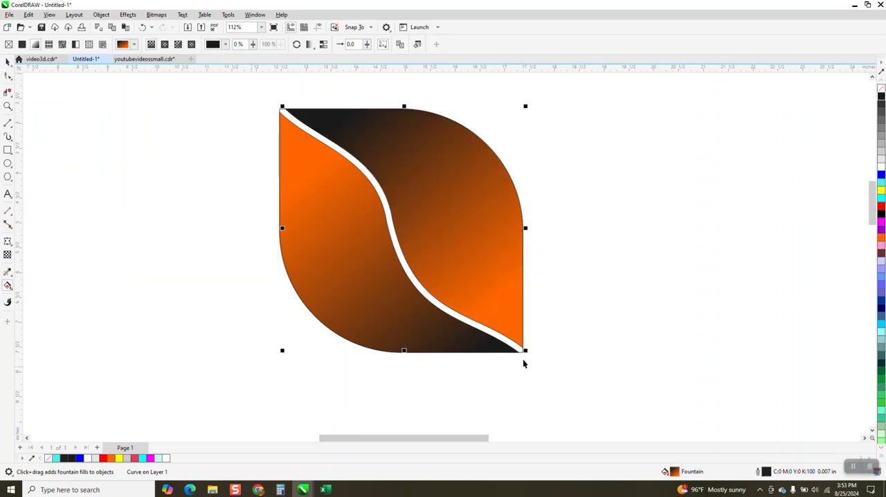
drag(260, 94, 569, 392)
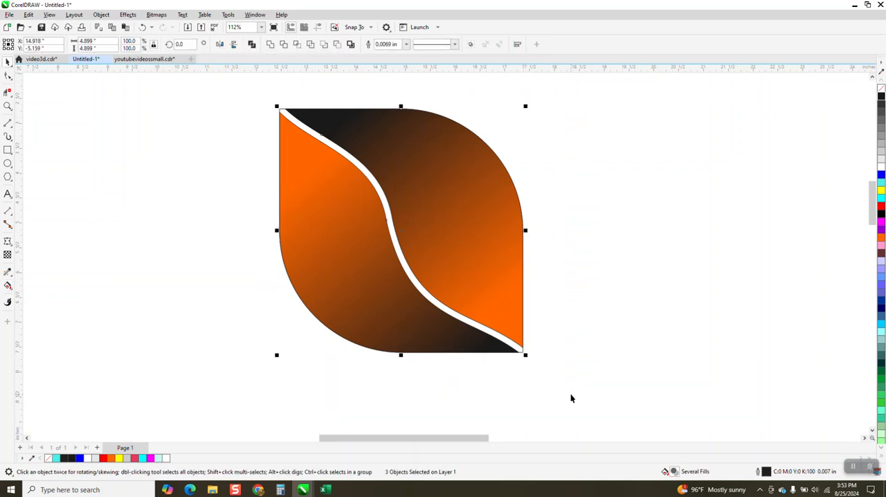
key(ctrl+g)
Step: Set the petal group's rotation centre at its lower-right corner and create three copies around it at successive 90° rotations, forming a four-petal flower
click(473, 300)
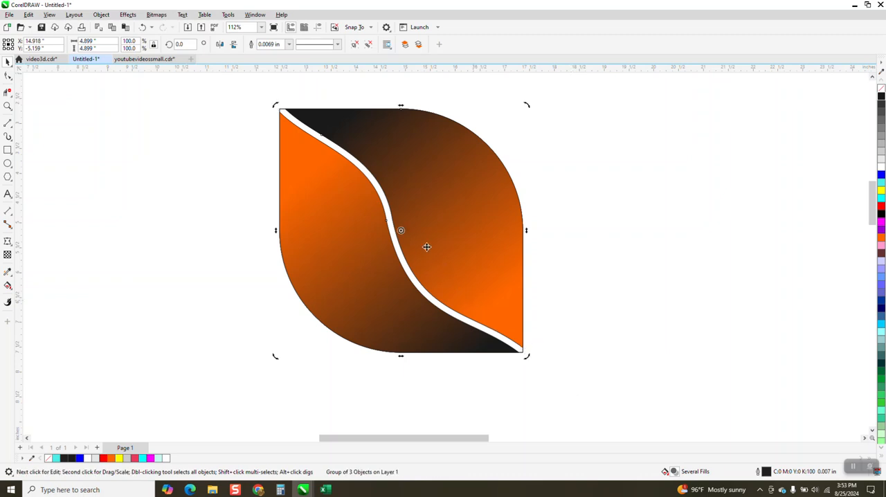
mouse_move(401, 232)
mouse_down()
mouse_move(511, 319)
mouse_move(524, 352)
mouse_up()
text(90)
key(Return)
key(ctrl+r)
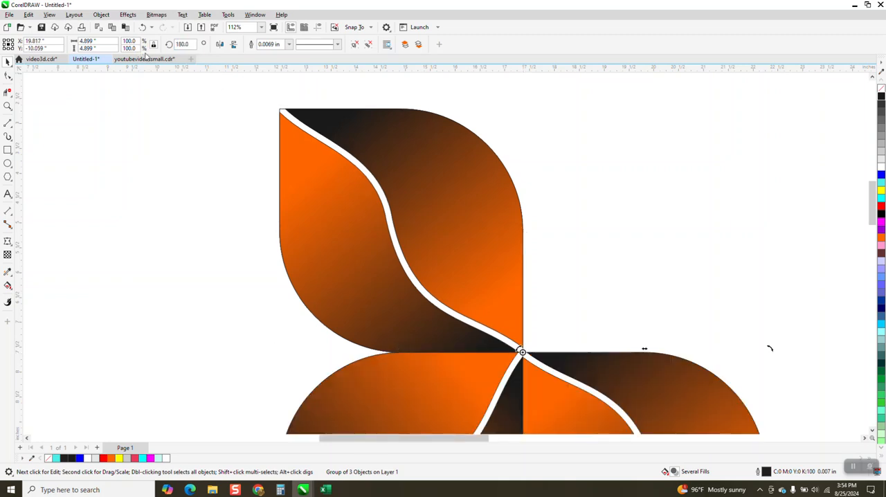
key(ctrl+r)
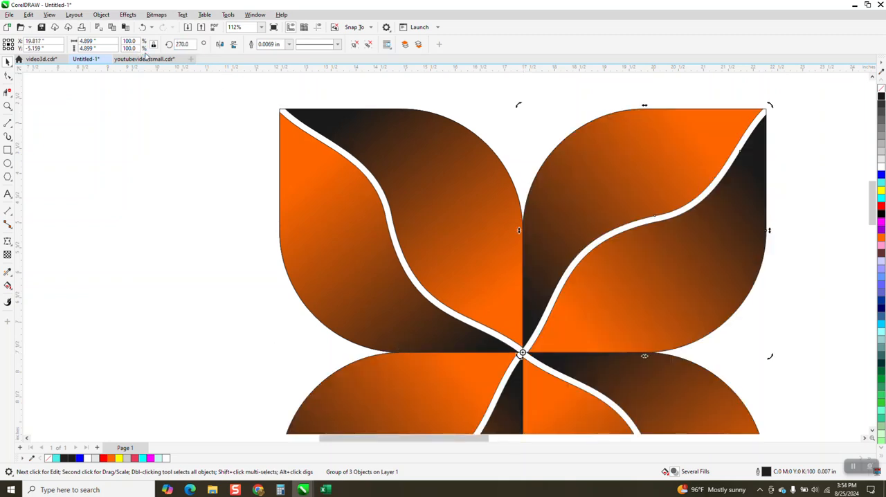
Step: Delete the flower's upper-right petal and undo the deletion
click(220, 209)
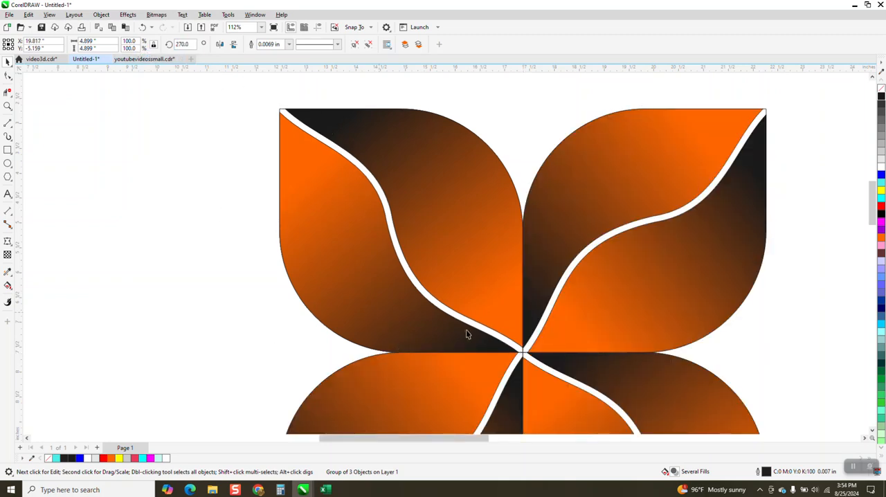
click(524, 356)
key(Delete)
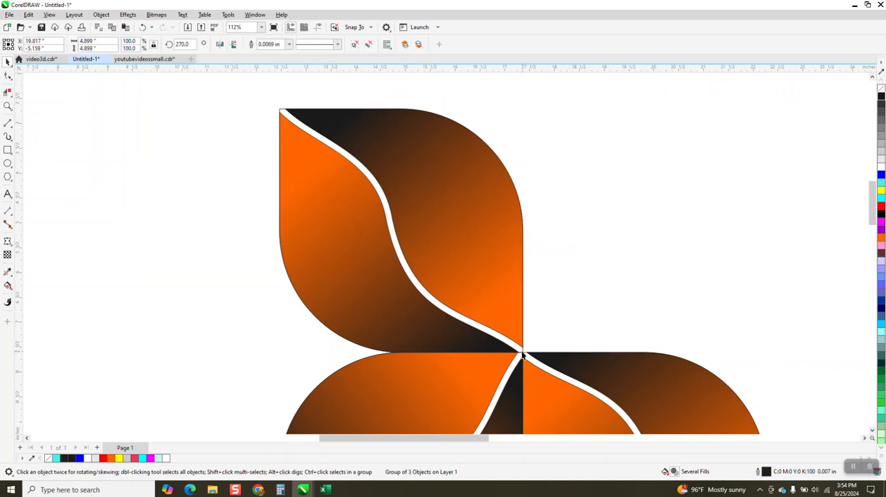
click(142, 27)
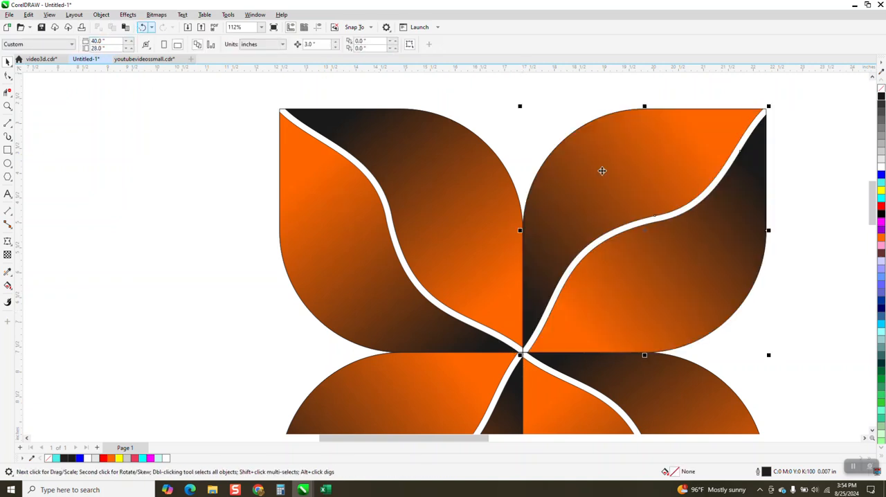
Step: Select all four petals of the flower, remove their outlines, and clear the selection
scroll(368, 108, down, 2)
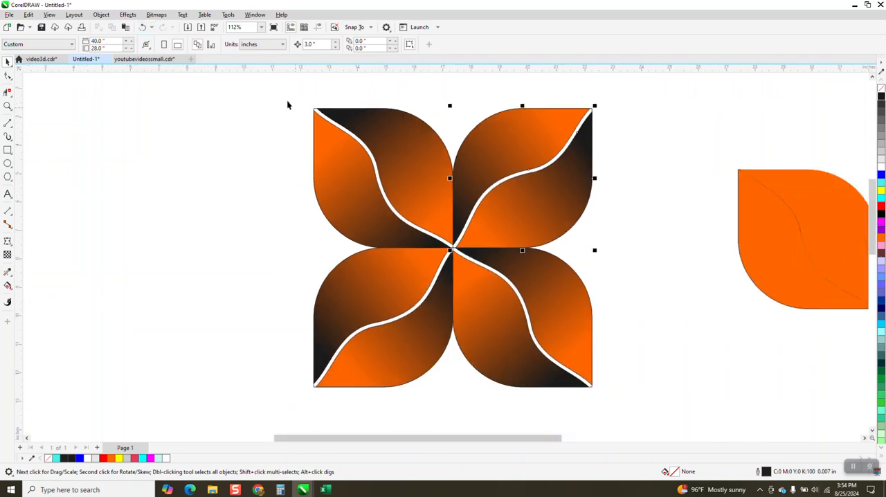
click(560, 416)
drag(561, 416, 640, 416)
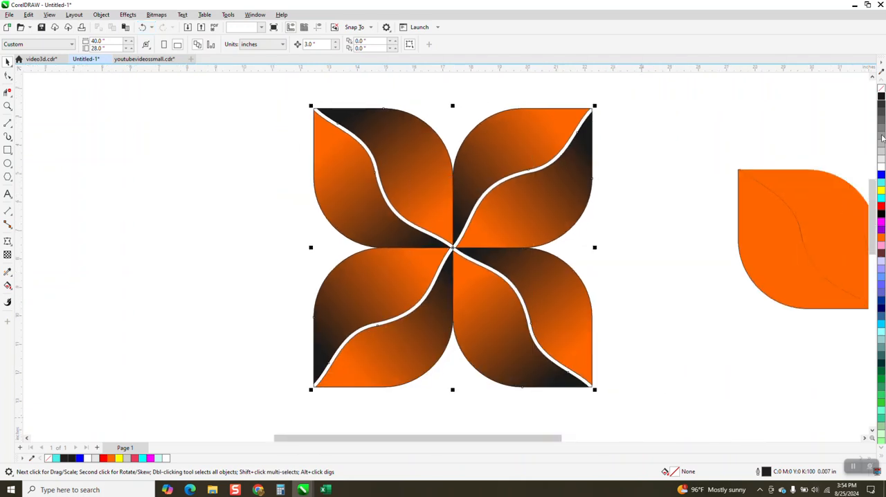
right_click(882, 89)
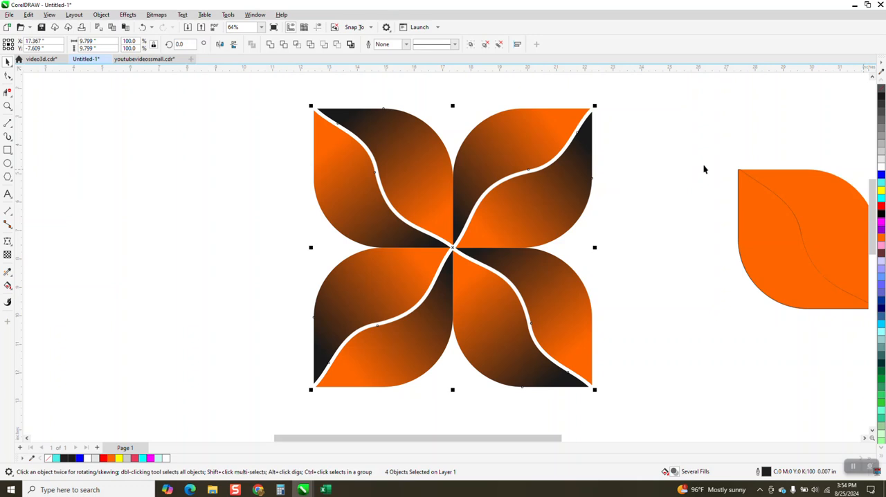
key(Escape)
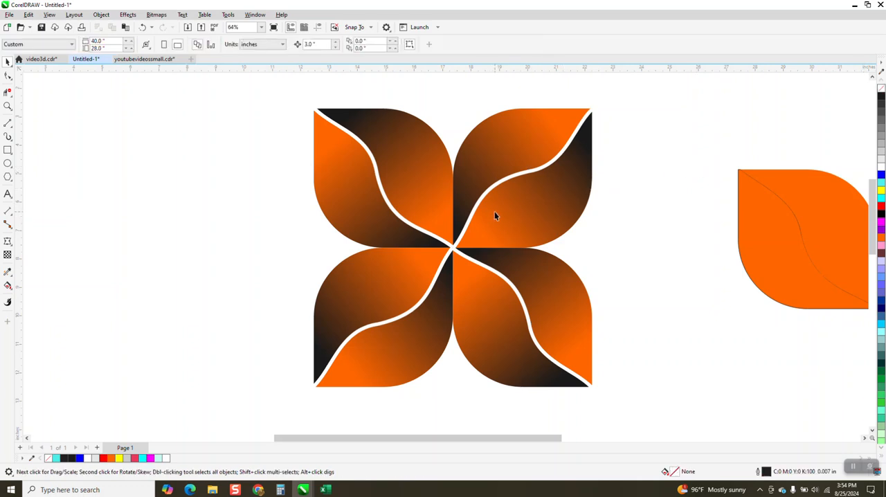
scroll(494, 211, down, 1)
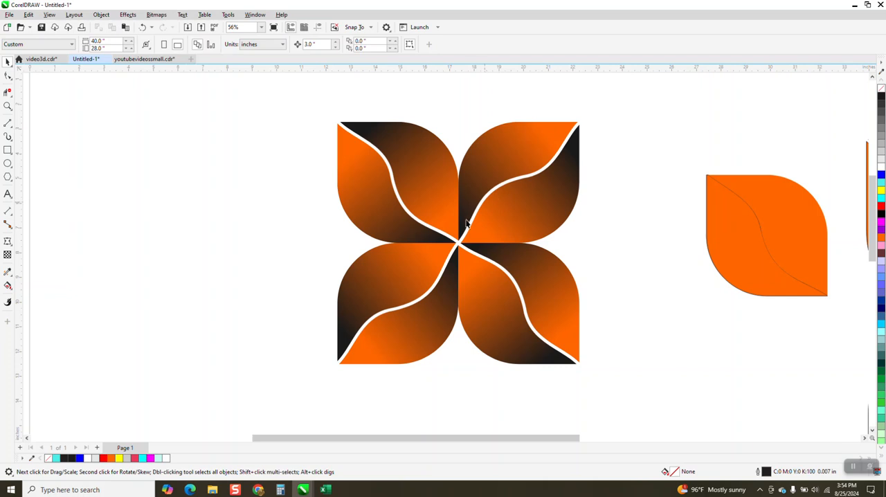